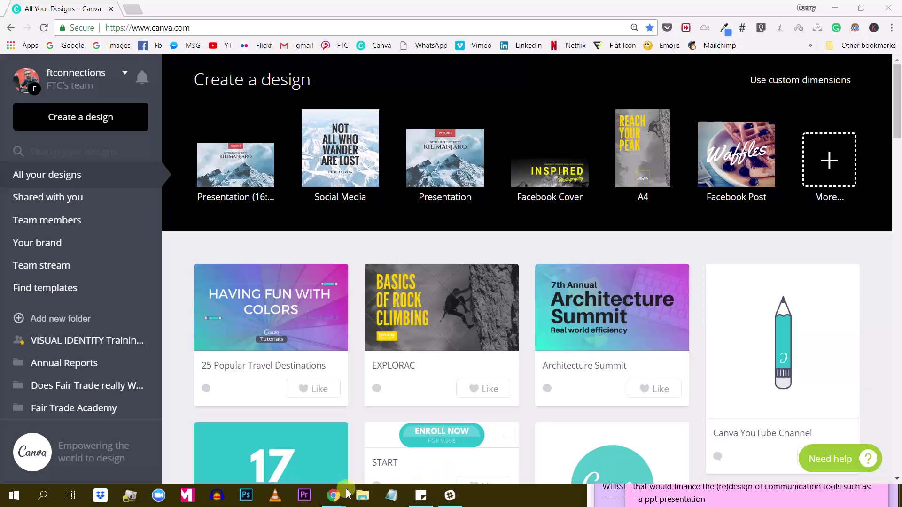
Step: Switch to the Facebook window showing the Learn to Design with Canva group's Pending Posts
{"action": "mouse_move", "coordinate": [333, 496]}
{"action": "left_click", "coordinate": [263, 452]}
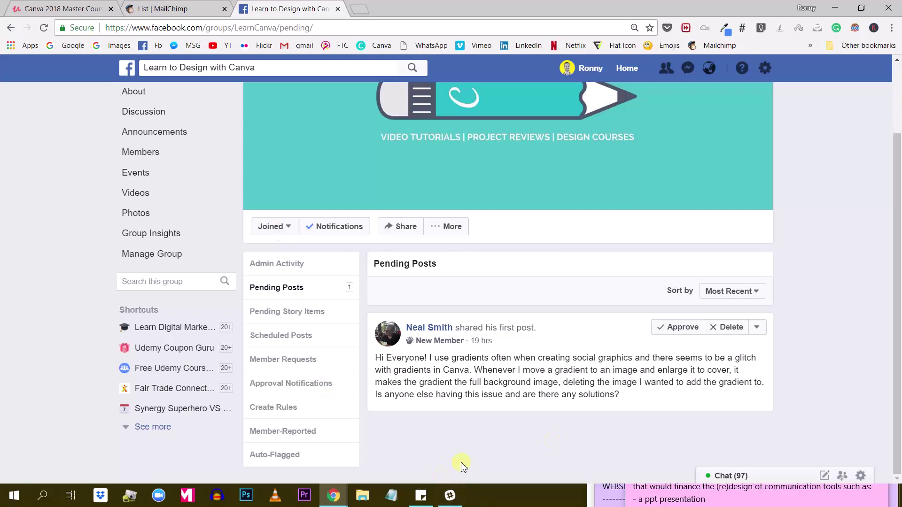
{"action": "mouse_move", "coordinate": [335, 502]}
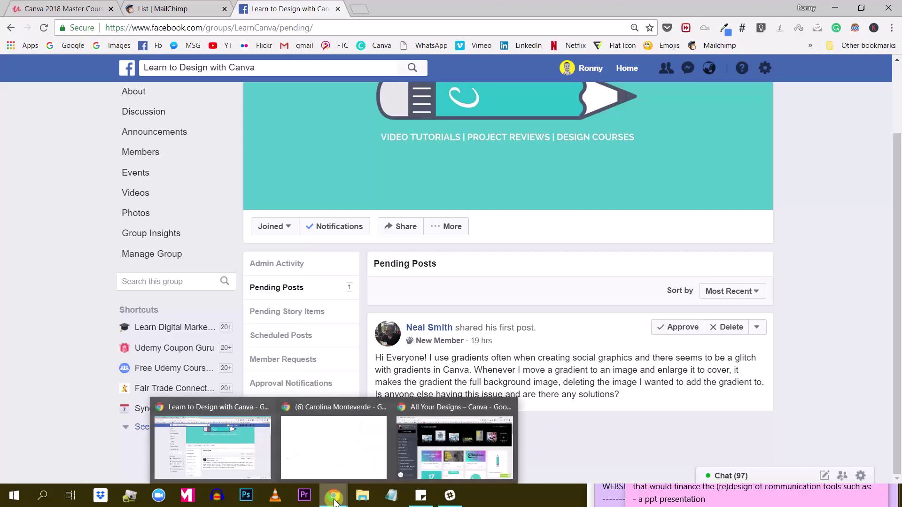
Step: Return to the Canva designs window and start a blank Presentation (16:9) design
{"action": "left_click", "coordinate": [439, 453]}
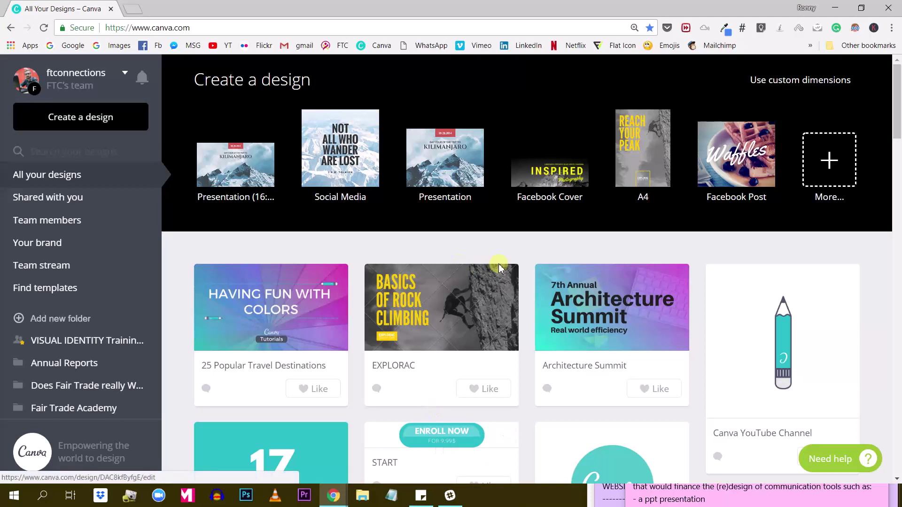
{"action": "scroll", "coordinate": [334, 277], "scroll_direction": "down", "scroll_amount": 1}
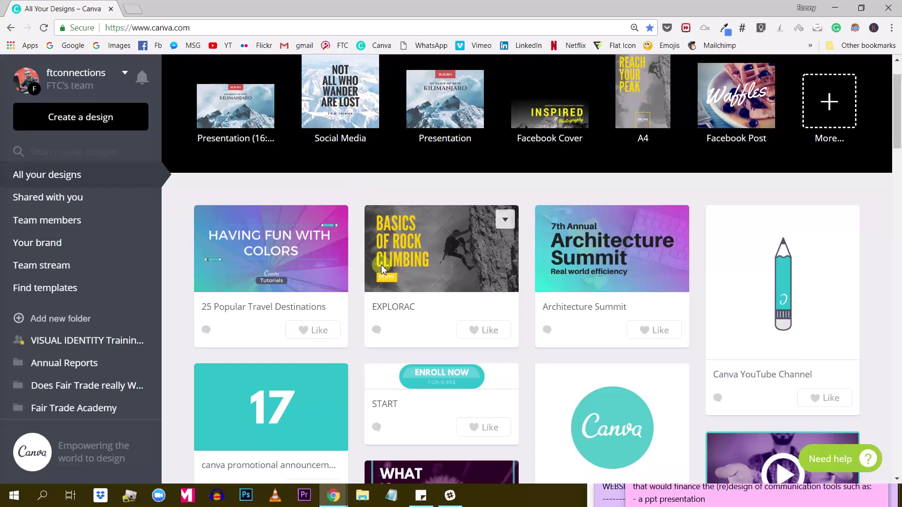
{"action": "scroll", "coordinate": [287, 315], "scroll_direction": "up", "scroll_amount": 1}
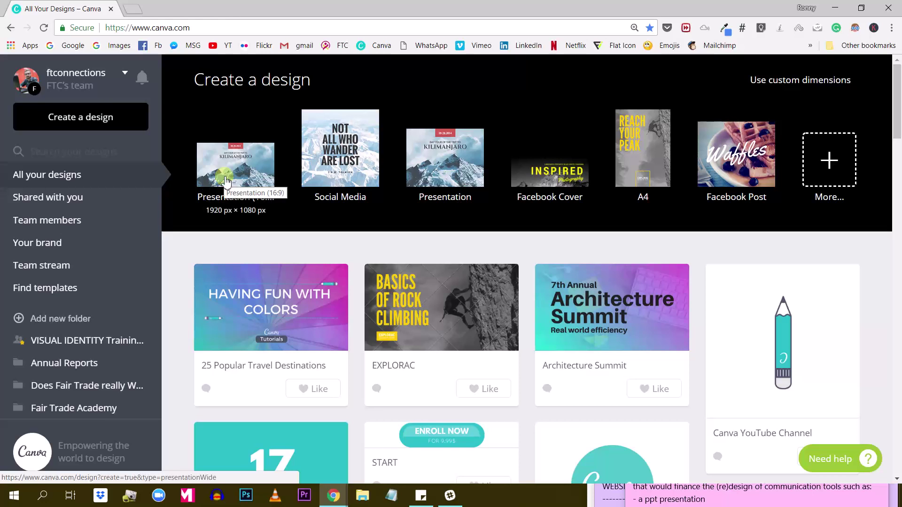
{"action": "left_click", "coordinate": [226, 181]}
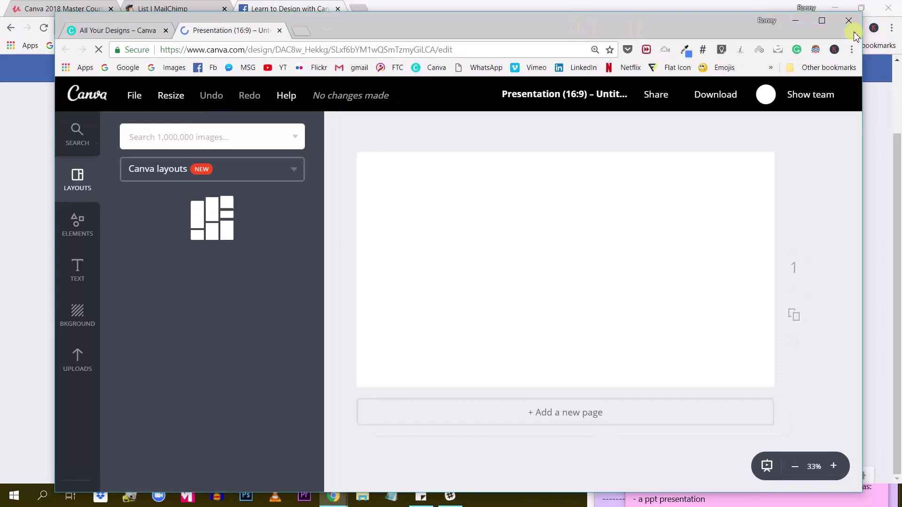
Step: Maximize the Canva editor window and close the sticky notes app
{"action": "left_click", "coordinate": [822, 23]}
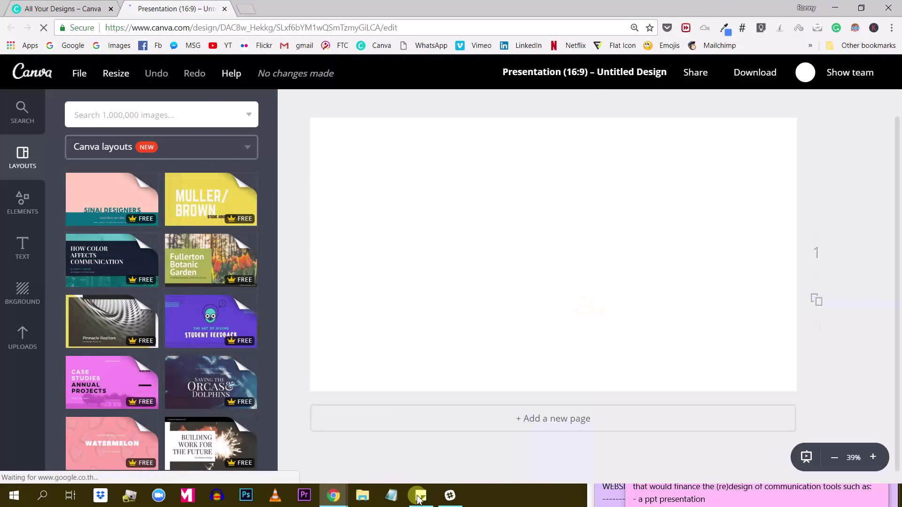
{"action": "right_click", "coordinate": [422, 500]}
{"action": "left_click", "coordinate": [413, 470]}
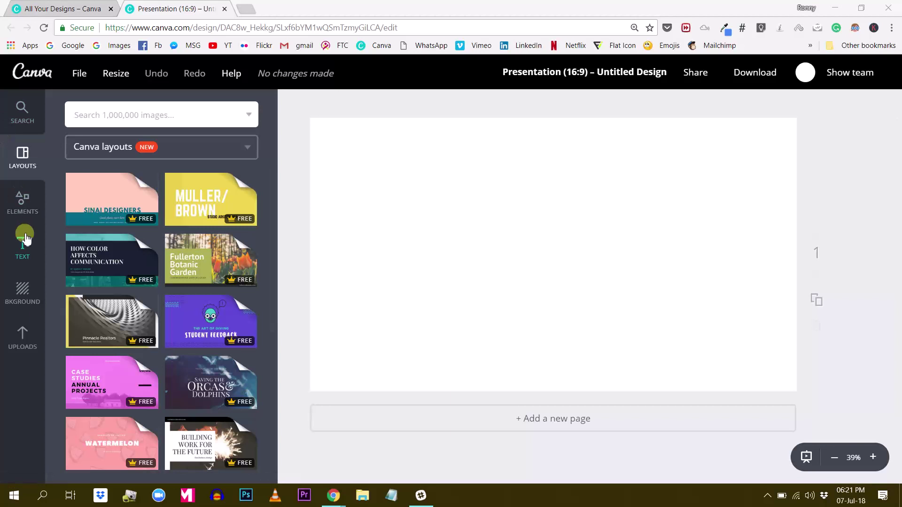
Step: Add the uploaded teal-to-magenta gradient image and stretch it to fill the whole page
{"action": "left_click", "coordinate": [21, 345]}
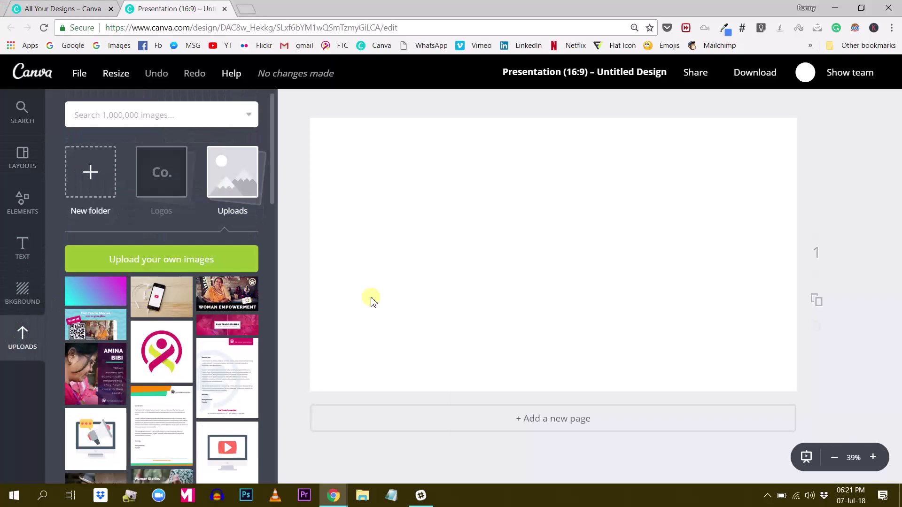
{"action": "left_click", "coordinate": [605, 288]}
{"action": "left_click", "coordinate": [104, 299]}
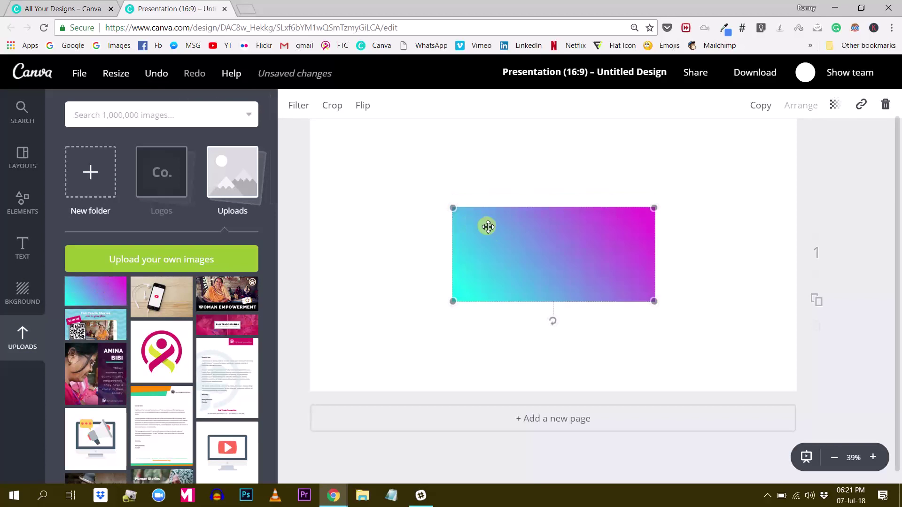
{"action": "left_click_drag", "start_coordinate": [506, 272], "coordinate": [387, 199]}
{"action": "left_click_drag", "start_coordinate": [512, 240], "coordinate": [875, 472]}
{"action": "left_click", "coordinate": [295, 269]}
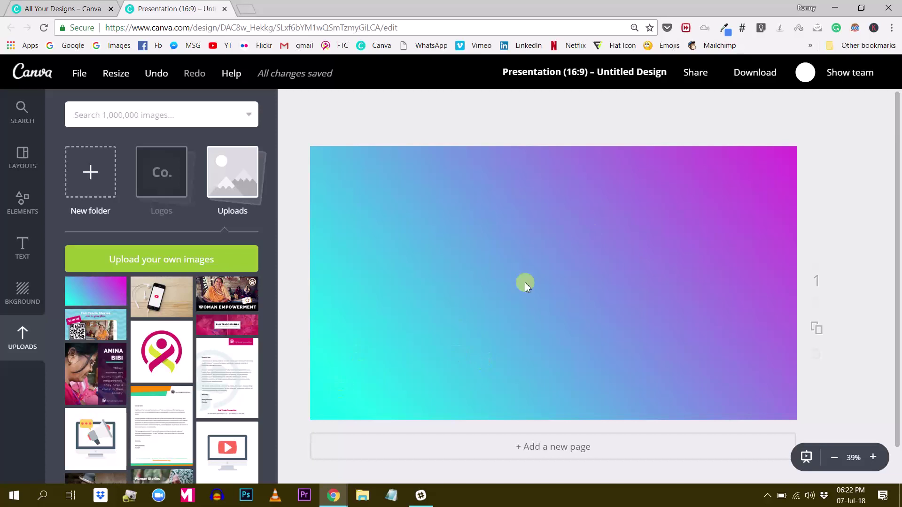
{"action": "left_click", "coordinate": [428, 282]}
Step: Apply the Winter Clearance layout from Layouts, replacing the gradient page content
{"action": "left_click", "coordinate": [291, 299]}
{"action": "scroll", "coordinate": [165, 324], "scroll_direction": "down", "scroll_amount": 1}
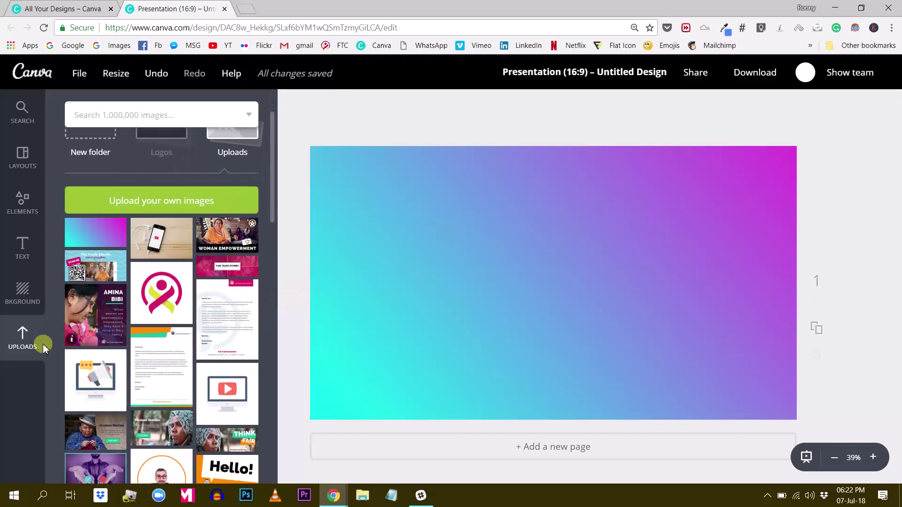
{"action": "left_click", "coordinate": [24, 207]}
{"action": "left_click", "coordinate": [41, 164]}
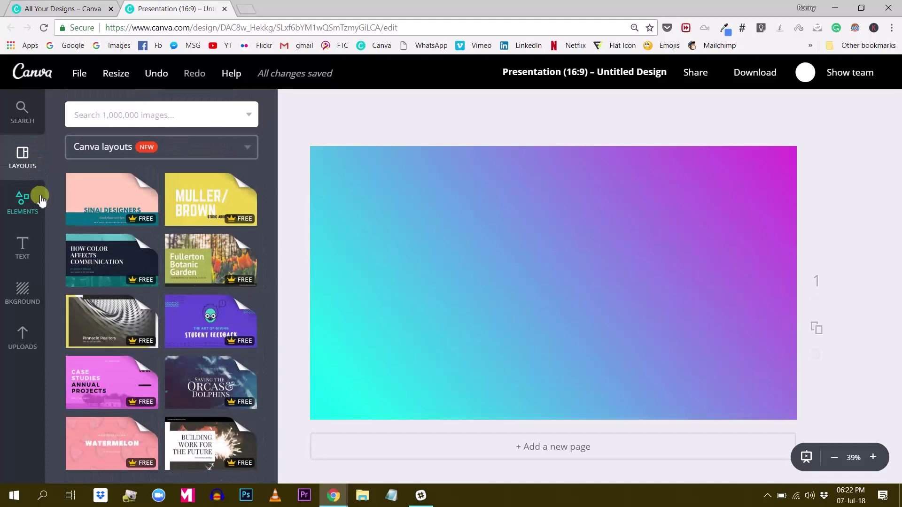
{"action": "scroll", "coordinate": [281, 348], "scroll_direction": "down", "scroll_amount": 2}
{"action": "scroll", "coordinate": [192, 342], "scroll_direction": "down", "scroll_amount": 10}
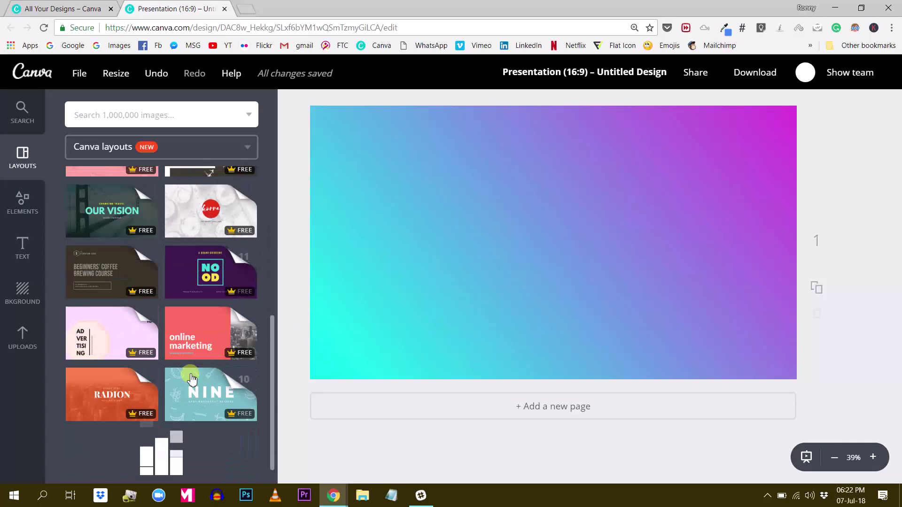
{"action": "scroll", "coordinate": [191, 378], "scroll_direction": "down", "scroll_amount": 4}
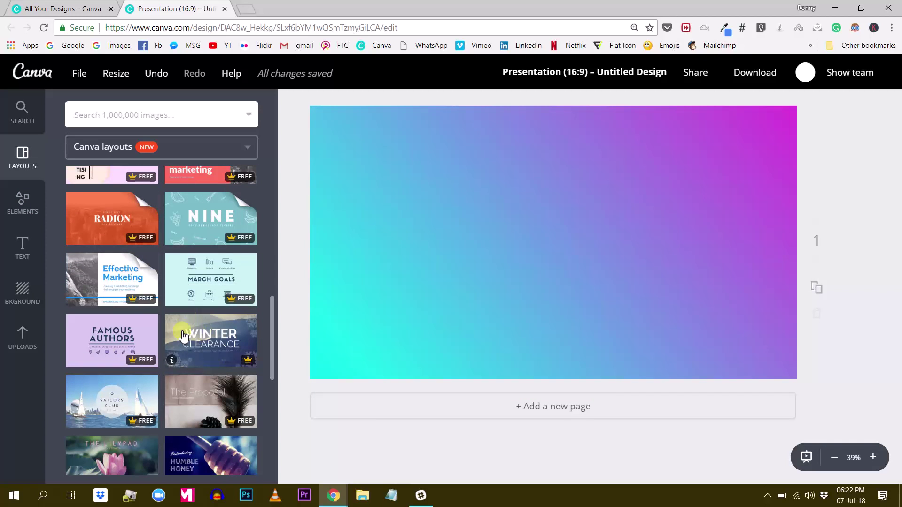
{"action": "left_click", "coordinate": [217, 334]}
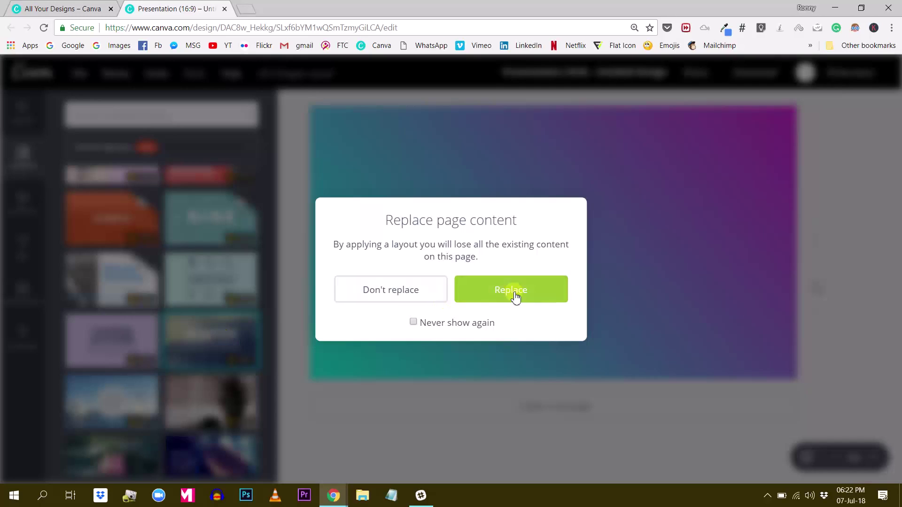
{"action": "left_click", "coordinate": [516, 297]}
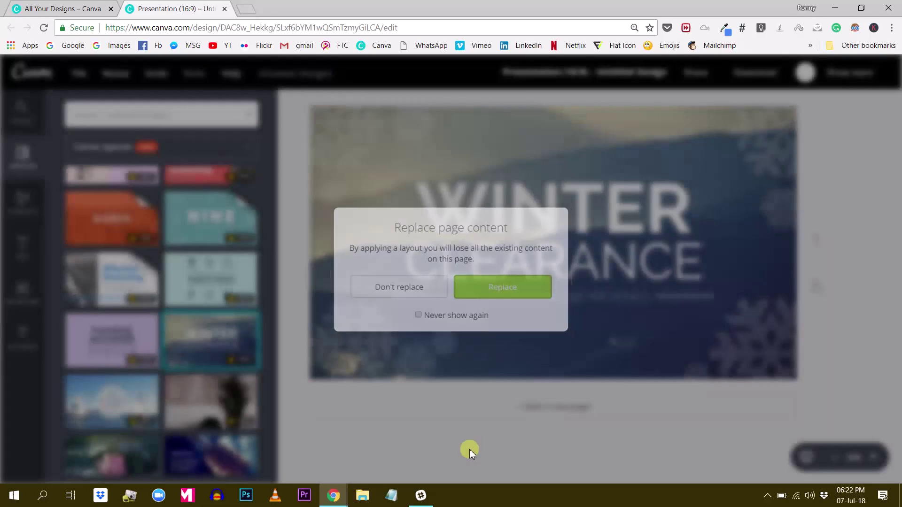
Step: Drop the uploaded gradient onto the page in place of the mountain photo, checking its Filter settings
{"action": "left_click", "coordinate": [22, 336]}
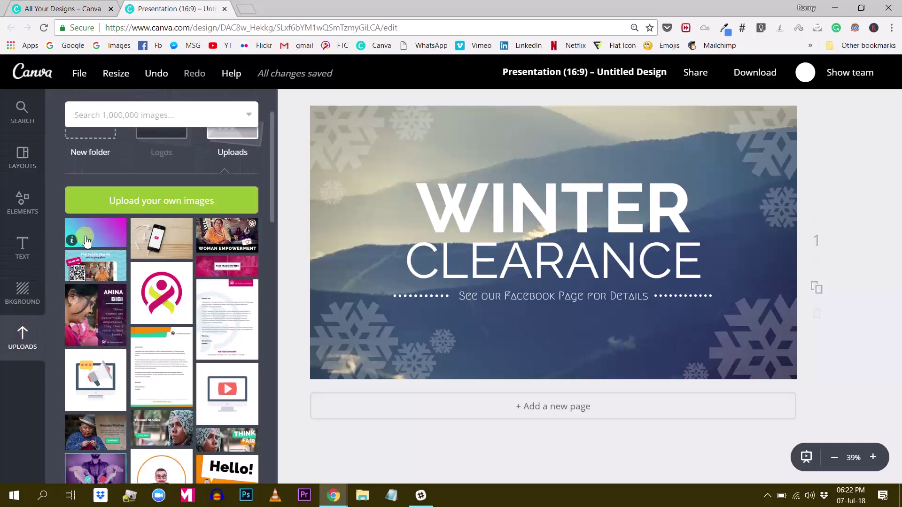
{"action": "left_click_drag", "start_coordinate": [86, 237], "coordinate": [393, 285]}
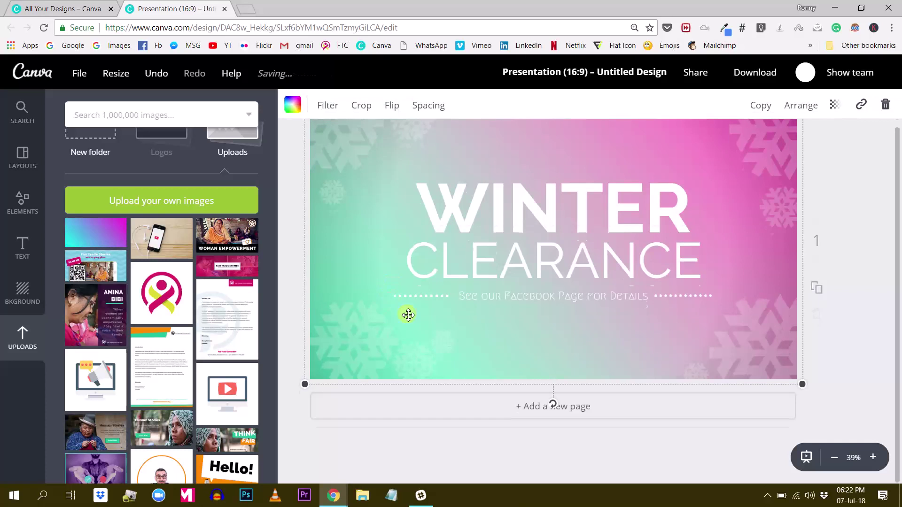
{"action": "left_click", "coordinate": [338, 116]}
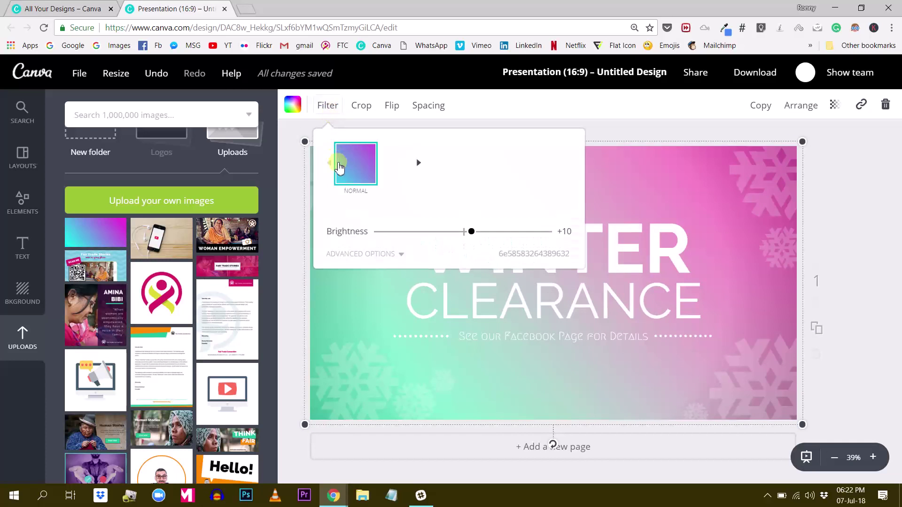
{"action": "left_click", "coordinate": [402, 230]}
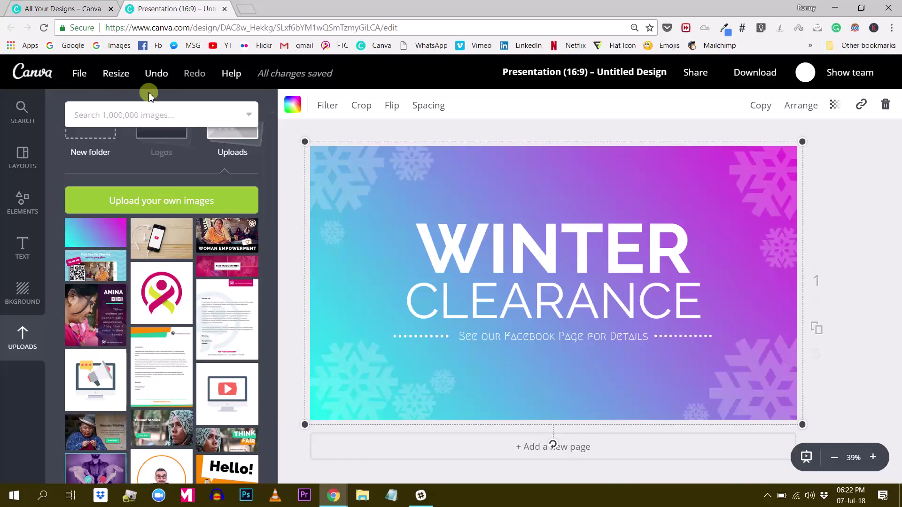
Step: Undo the gradient twice to restore the mountain photo, then shift the photo slightly down
{"action": "left_click", "coordinate": [156, 73]}
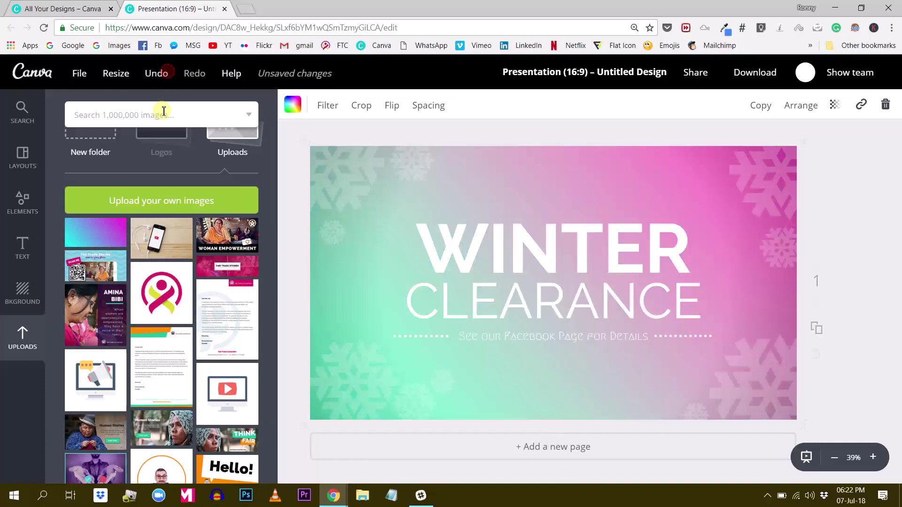
{"action": "left_click", "coordinate": [150, 75]}
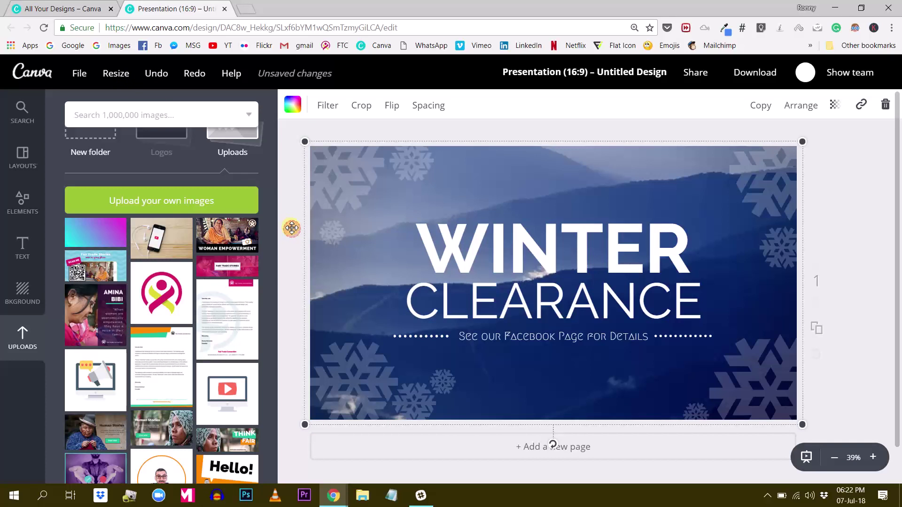
{"action": "left_click_drag", "start_coordinate": [484, 182], "coordinate": [510, 168]}
Step: Duplicate the mountain photo and swap the top copy for the uploaded gradient image
{"action": "left_click", "coordinate": [758, 109]}
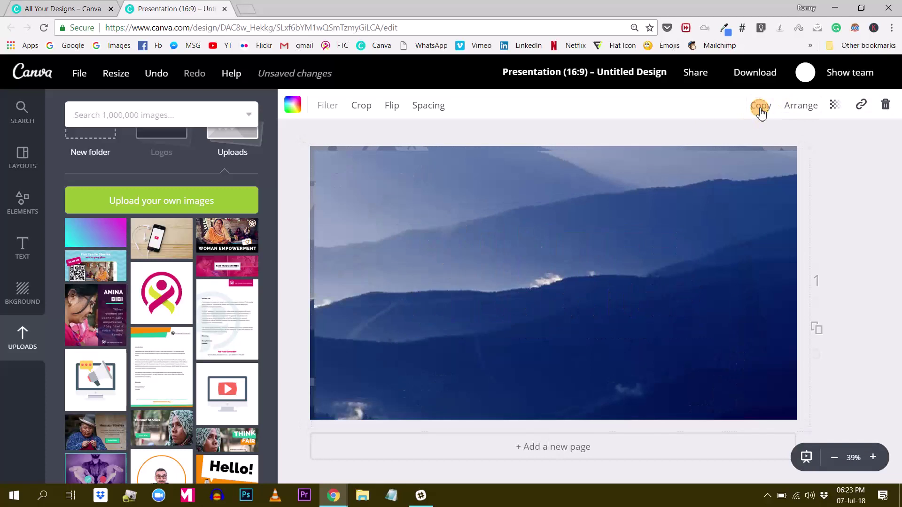
{"action": "left_click_drag", "start_coordinate": [618, 191], "coordinate": [571, 261]}
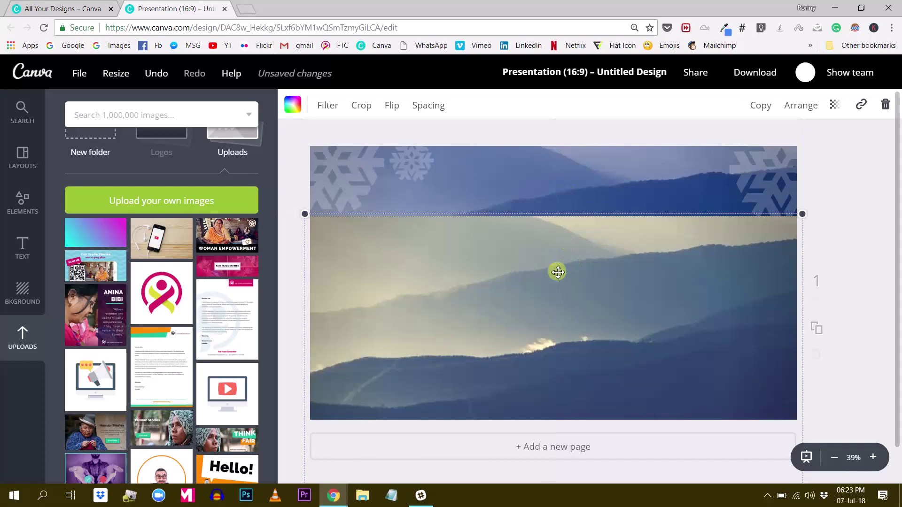
{"action": "key", "text": "Escape"}
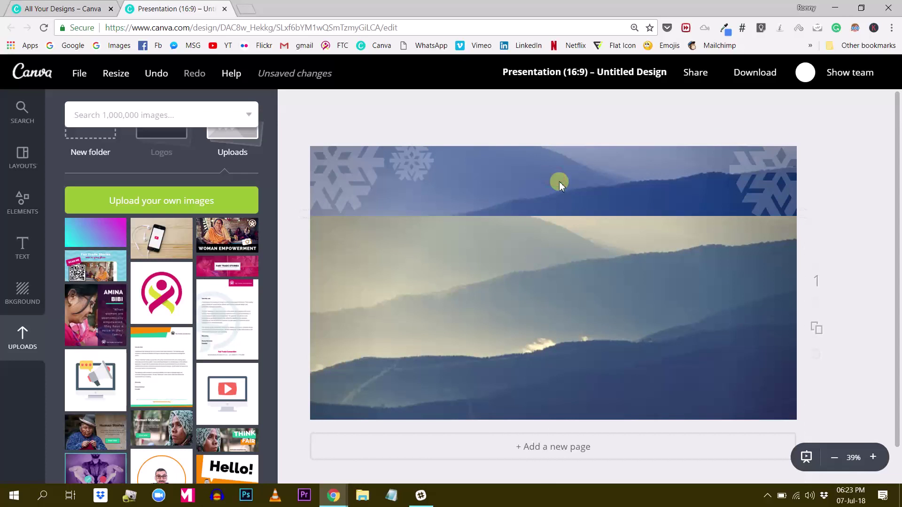
{"action": "left_click", "coordinate": [465, 176]}
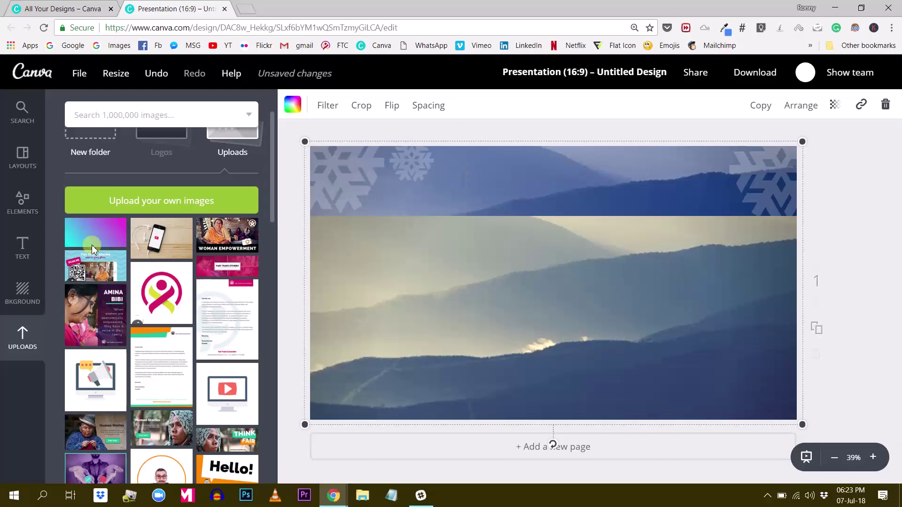
{"action": "left_click_drag", "start_coordinate": [90, 234], "coordinate": [477, 181]}
Step: Select the gradient strip and set its Filter to Normal
{"action": "left_click", "coordinate": [325, 180]}
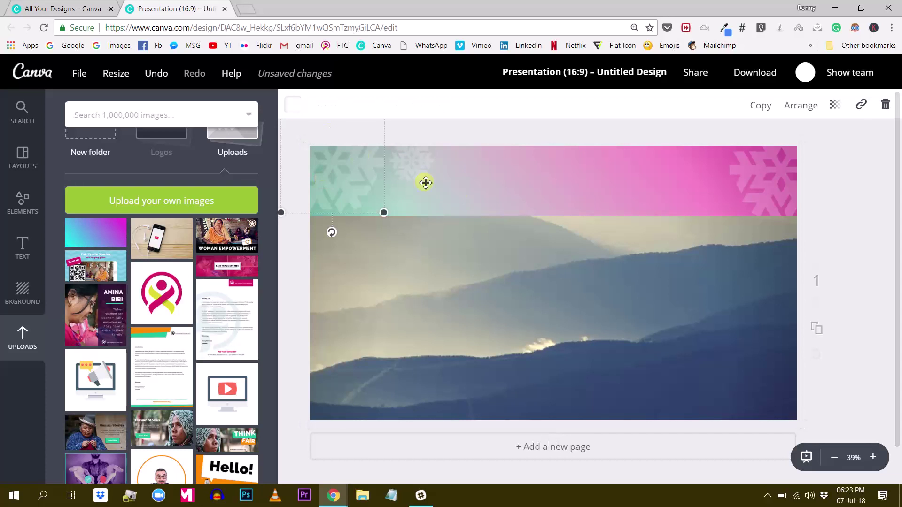
{"action": "left_click", "coordinate": [478, 190]}
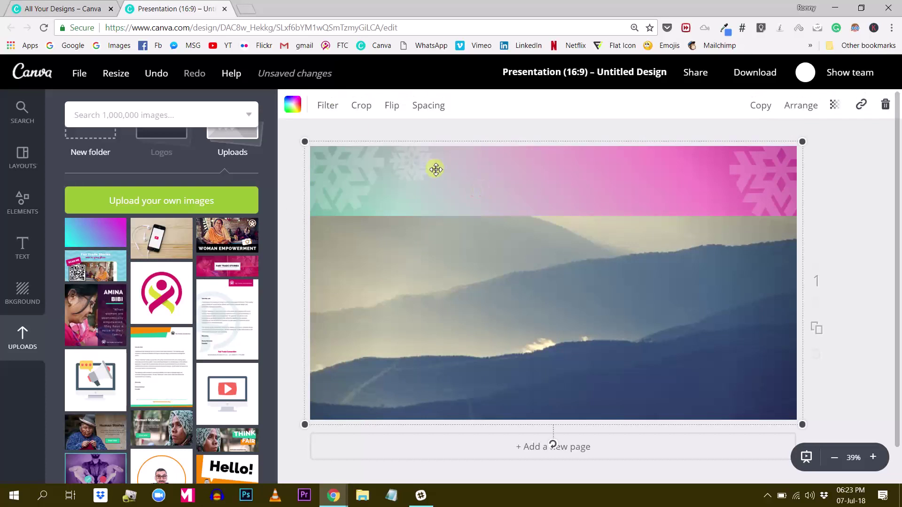
{"action": "left_click", "coordinate": [326, 106]}
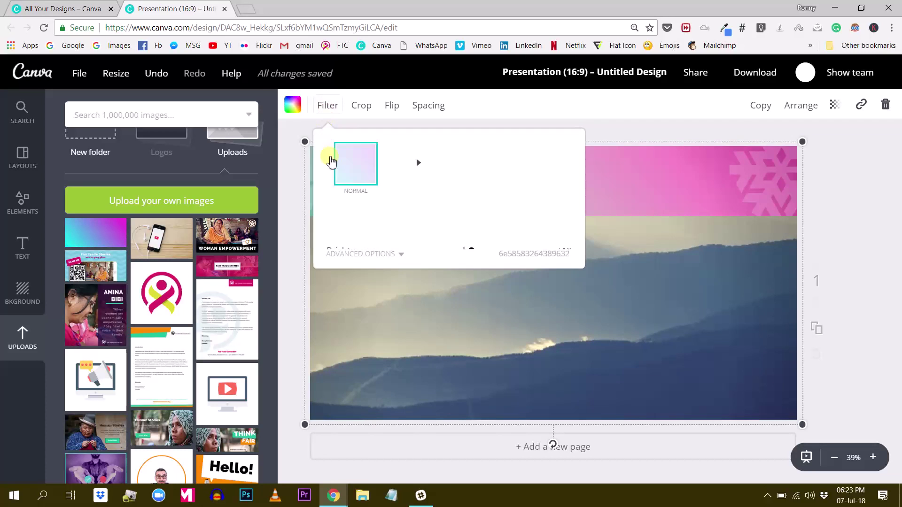
{"action": "left_click", "coordinate": [852, 196]}
Step: Drag the mountain photo upward until it covers the entire slide
{"action": "left_click", "coordinate": [779, 176]}
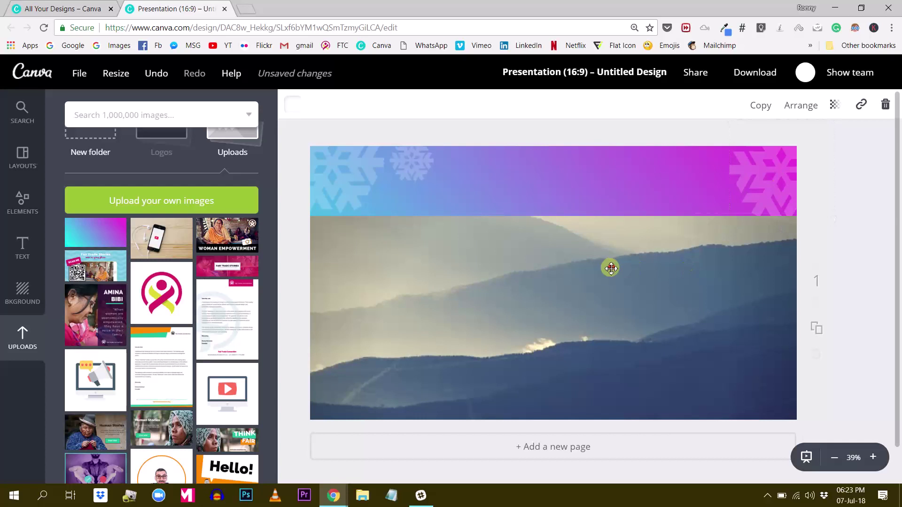
{"action": "left_click_drag", "start_coordinate": [585, 316], "coordinate": [587, 245]}
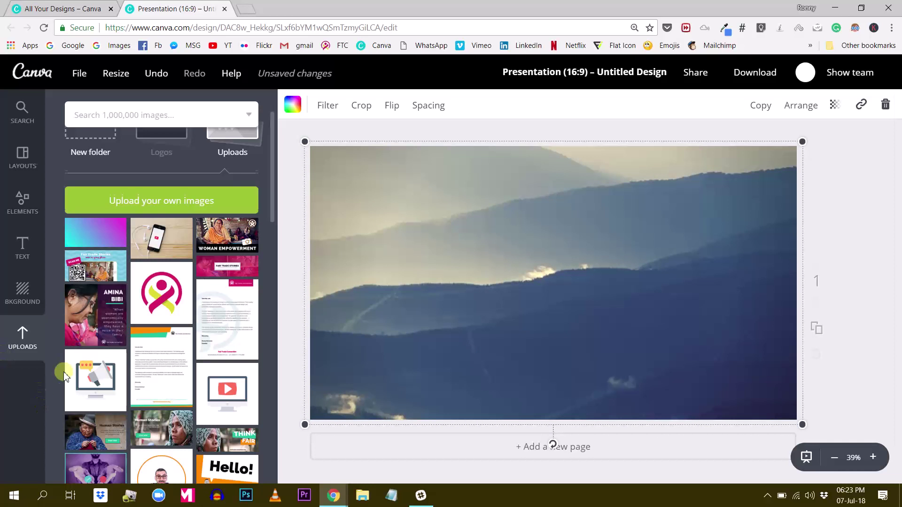
{"action": "scroll", "coordinate": [132, 333], "scroll_direction": "down", "scroll_amount": 4}
{"action": "scroll", "coordinate": [131, 332], "scroll_direction": "down", "scroll_amount": 3}
Step: Replace the background with the uploaded hands photo and set its Filter to Normal
{"action": "left_click_drag", "start_coordinate": [228, 303], "coordinate": [406, 263]}
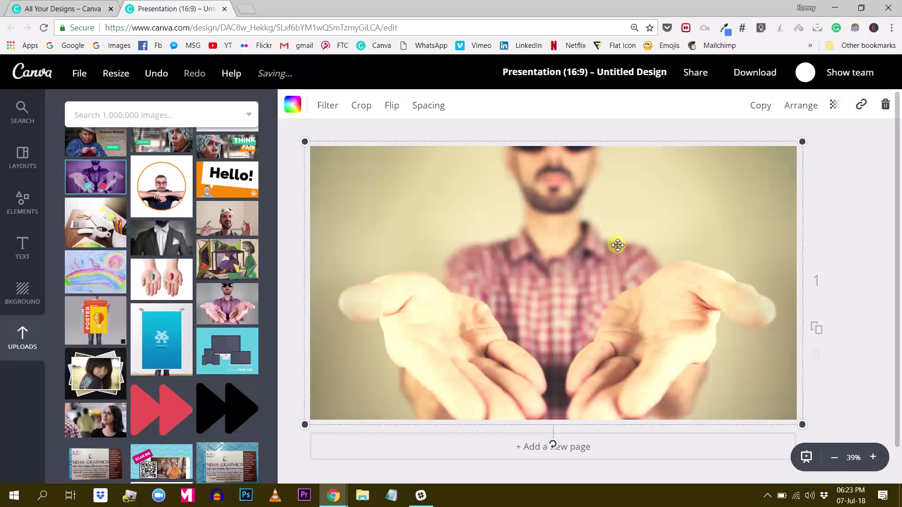
{"action": "left_click", "coordinate": [322, 111]}
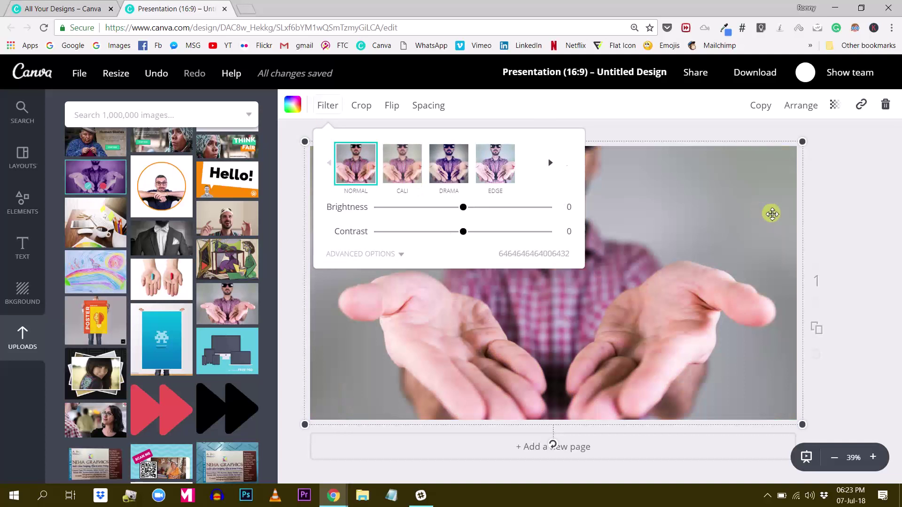
{"action": "left_click", "coordinate": [757, 210]}
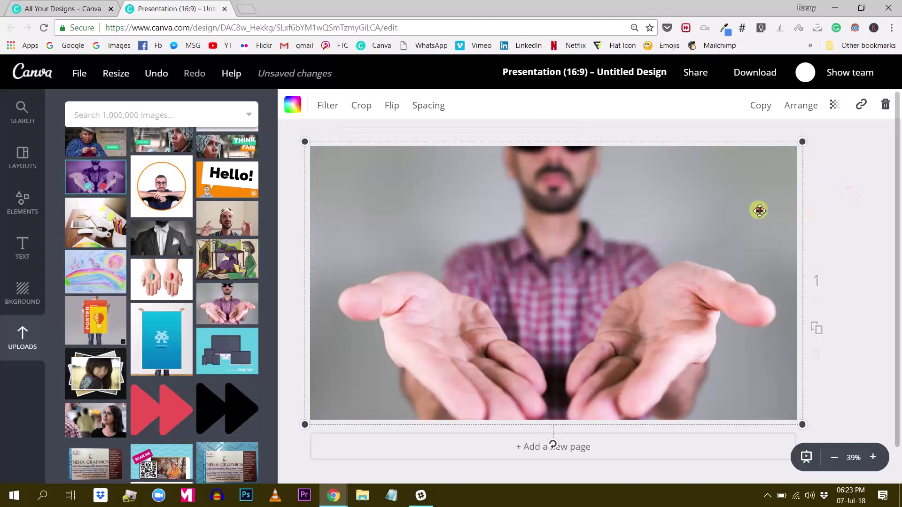
Step: Send the hands photo back layer by layer behind the snowflakes and WINTER CLEARANCE title
{"action": "left_click", "coordinate": [809, 110]}
{"action": "left_click", "coordinate": [763, 173]}
{"action": "left_click", "coordinate": [761, 164]}
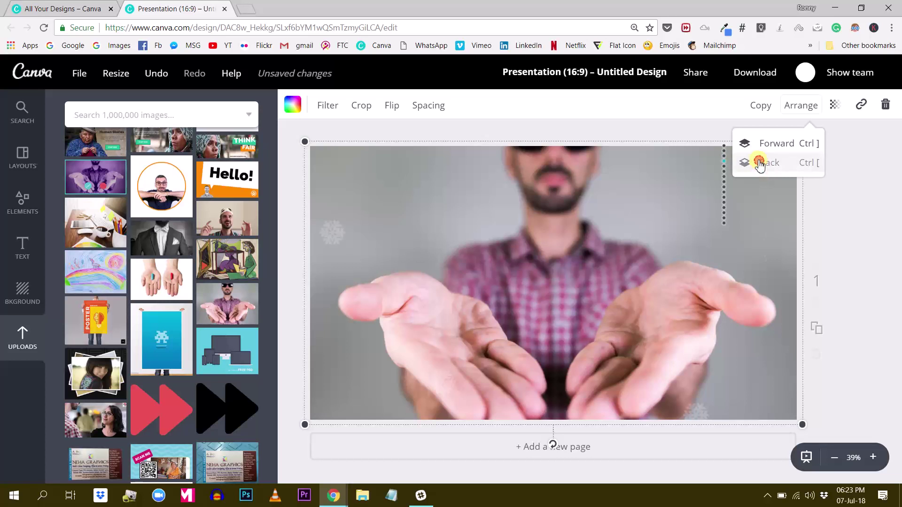
{"action": "left_click", "coordinate": [759, 164]}
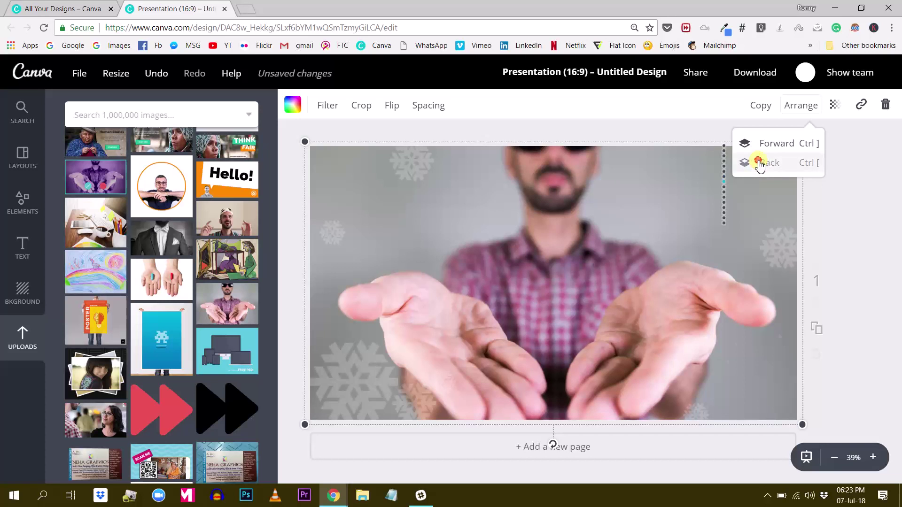
{"action": "left_click", "coordinate": [760, 165]}
{"action": "left_click", "coordinate": [759, 165]}
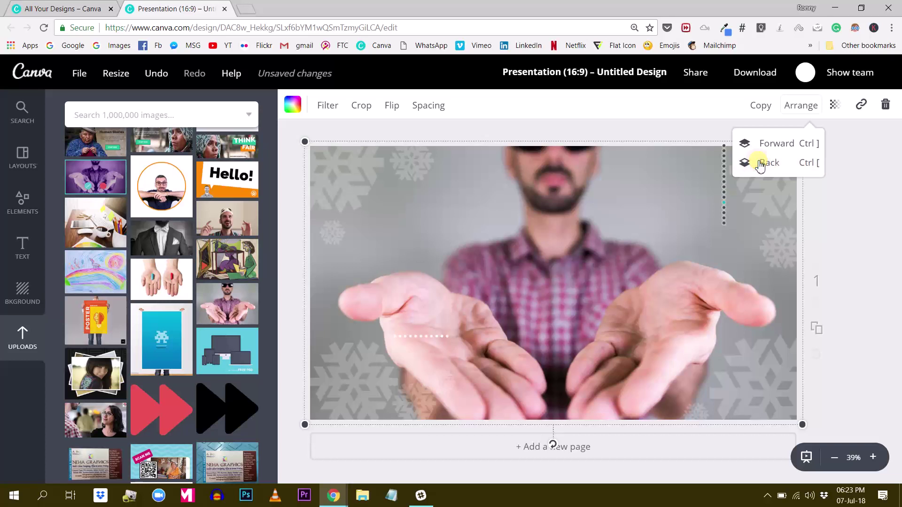
{"action": "left_click", "coordinate": [760, 165]}
{"action": "left_click", "coordinate": [759, 165]}
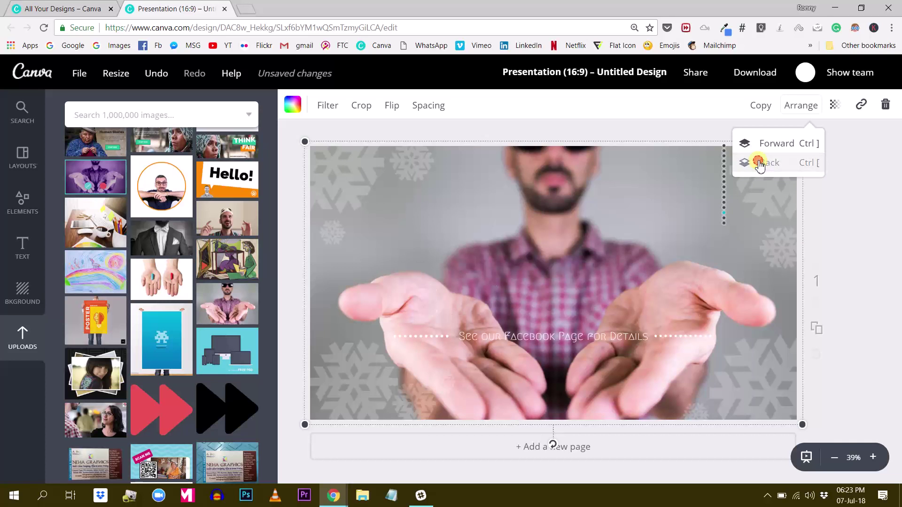
{"action": "left_click", "coordinate": [759, 164]}
{"action": "left_click", "coordinate": [759, 164]}
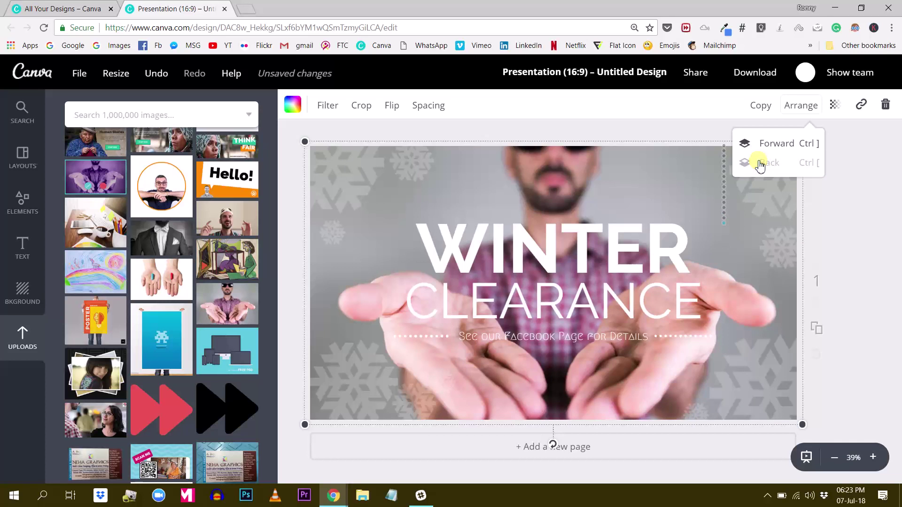
{"action": "left_click", "coordinate": [382, 195]}
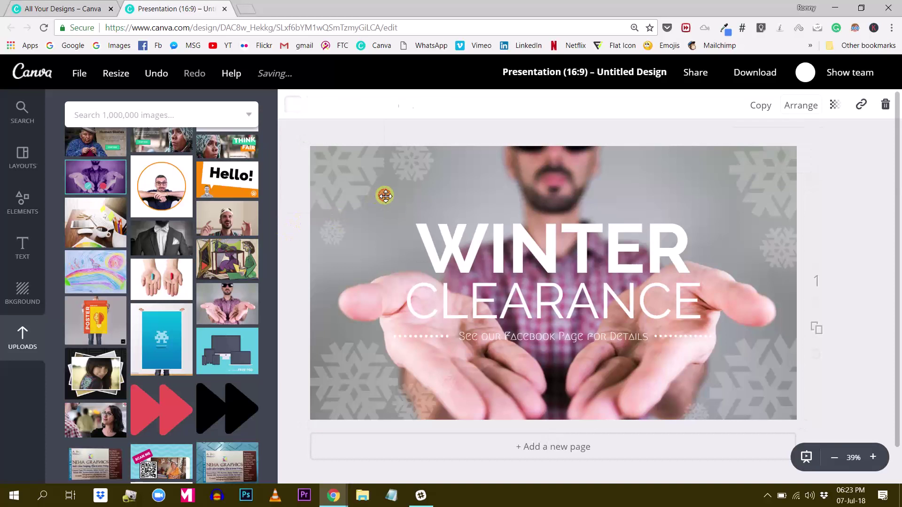
{"action": "left_click", "coordinate": [510, 178]}
Step: Lower the hands photo to expose the gradient and set its transparency to about 51
{"action": "left_click_drag", "start_coordinate": [521, 177], "coordinate": [529, 200]}
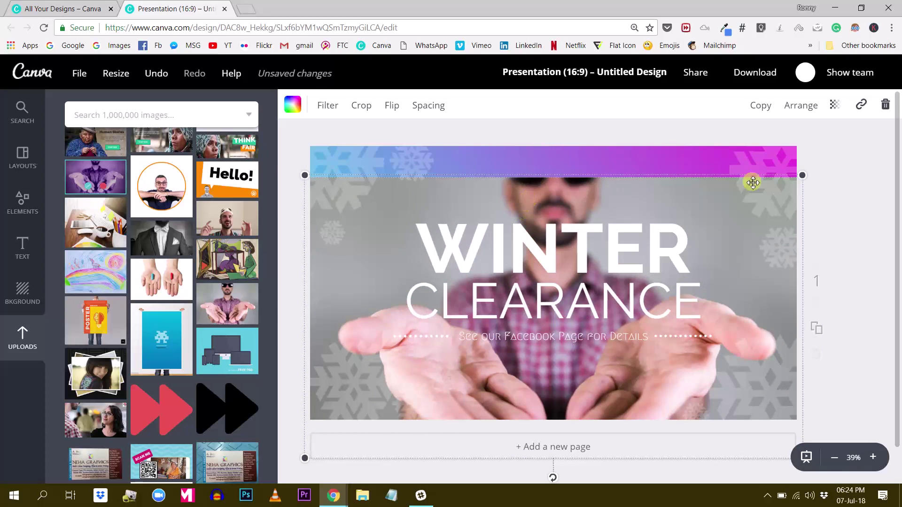
{"action": "left_click", "coordinate": [743, 207]}
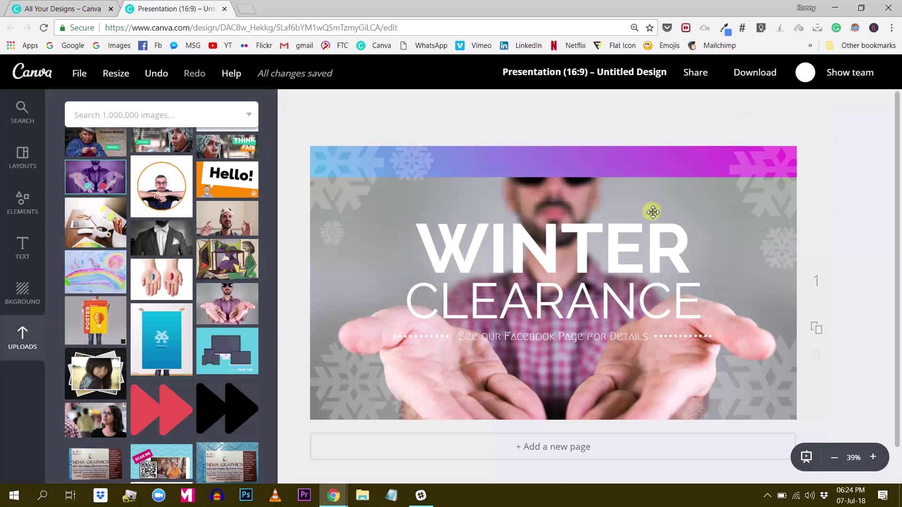
{"action": "left_click", "coordinate": [754, 319]}
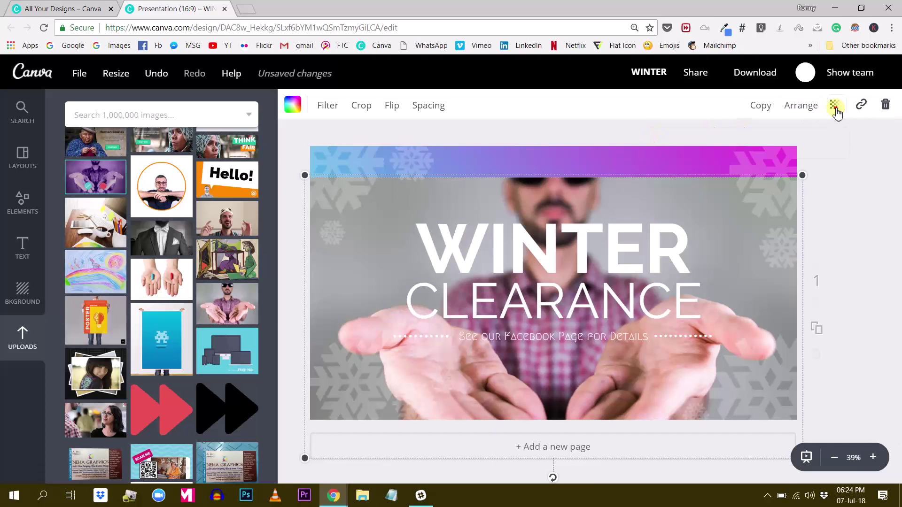
{"action": "left_click_drag", "start_coordinate": [819, 142], "coordinate": [762, 157]}
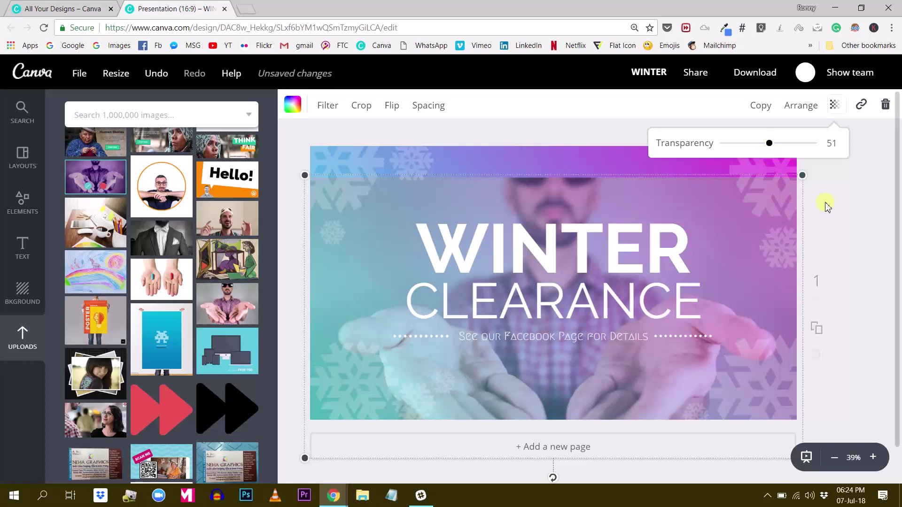
{"action": "left_click", "coordinate": [843, 205]}
Step: Nudge the WINTER title up and move the hands photo back to fill the slide
{"action": "mouse_move", "coordinate": [385, 224]}
{"action": "left_mouse_down"}
{"action": "mouse_move", "coordinate": [385, 204]}
{"action": "mouse_move", "coordinate": [385, 220]}
{"action": "left_mouse_up"}
{"action": "left_click_drag", "start_coordinate": [607, 187], "coordinate": [613, 157]}
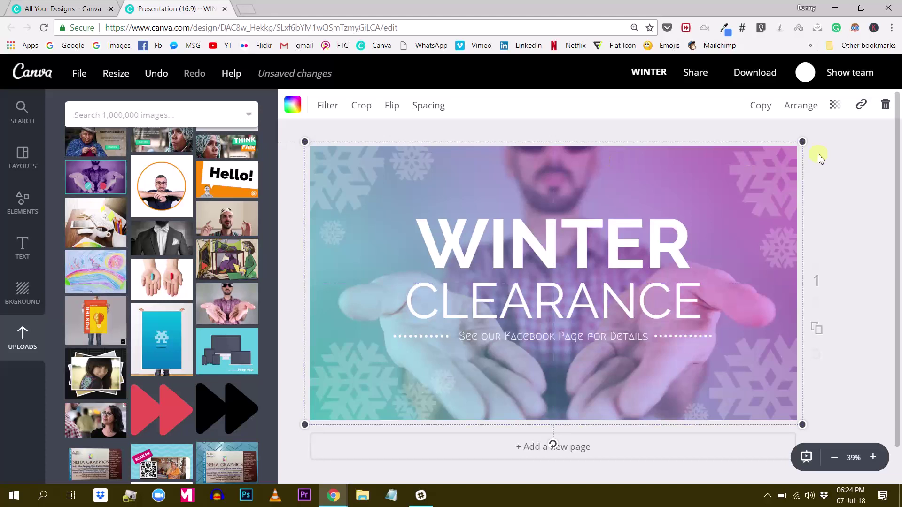
{"action": "left_click", "coordinate": [846, 168]}
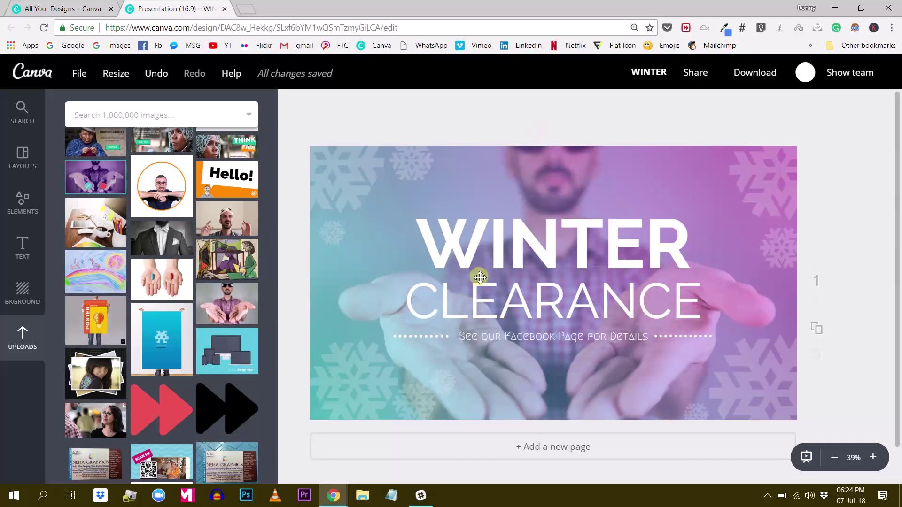
Step: Add a blank second slide and search the elements for 'frame'
{"action": "scroll", "coordinate": [503, 343], "scroll_direction": "down", "scroll_amount": 1}
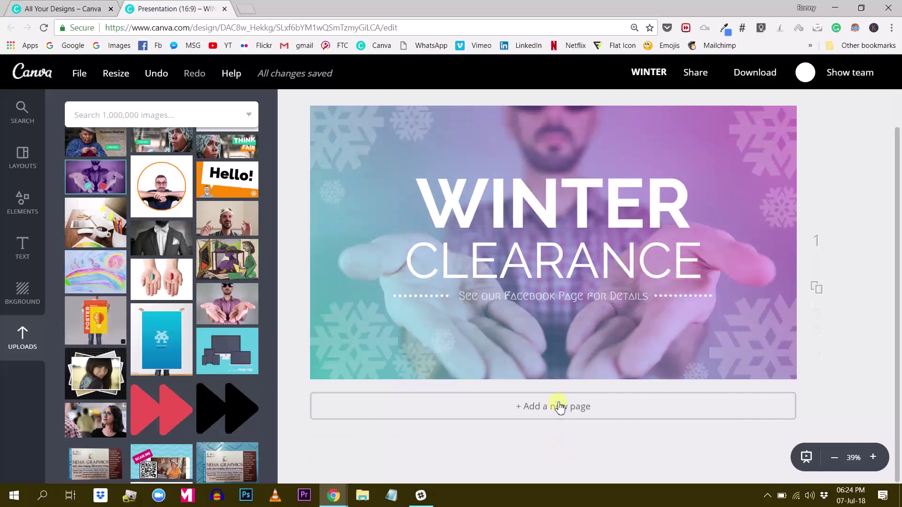
{"action": "left_click", "coordinate": [560, 406]}
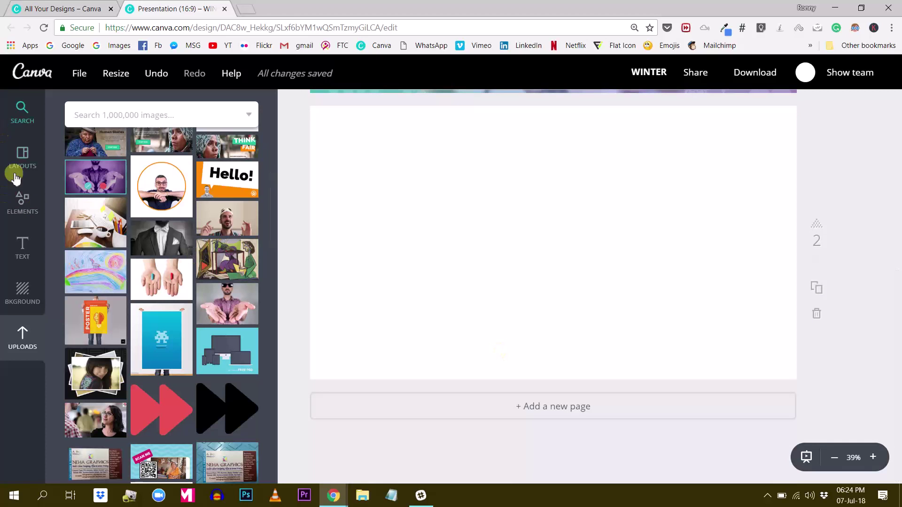
{"action": "left_click", "coordinate": [108, 117]}
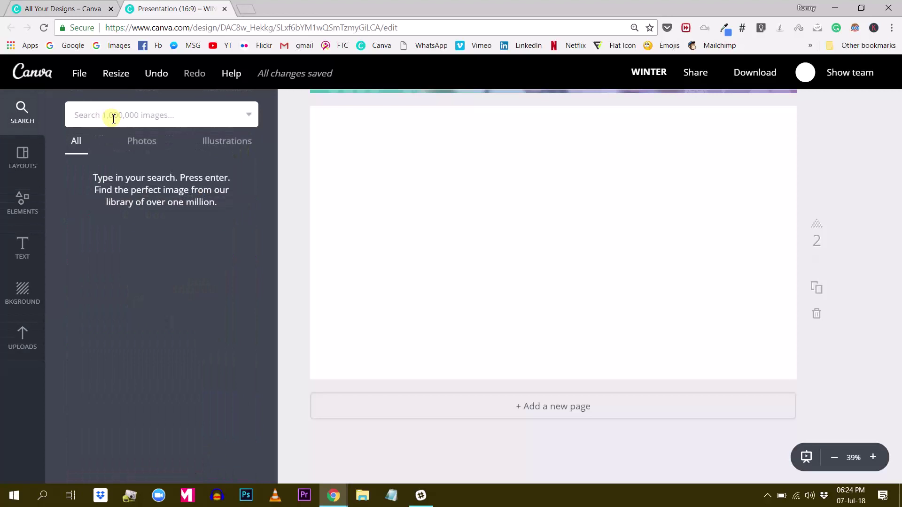
{"action": "type", "text": "frame"}
{"action": "key", "text": "Return"}
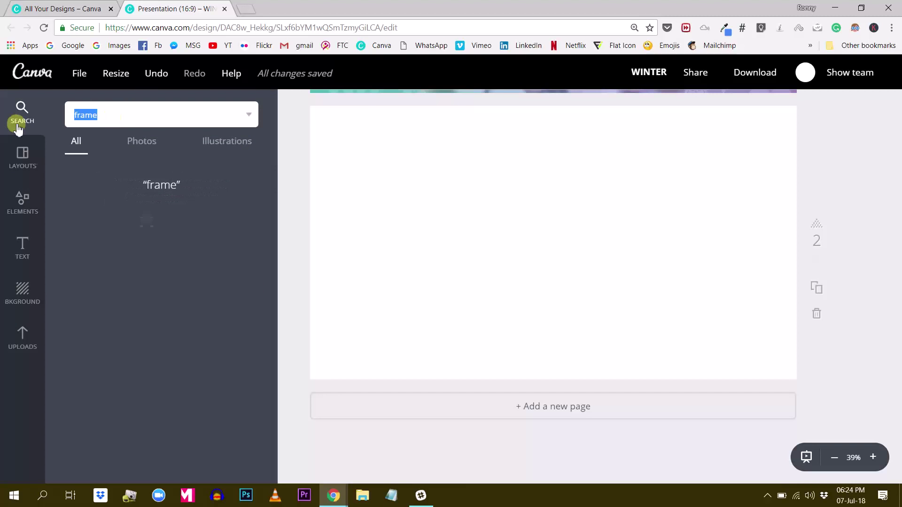
{"action": "scroll", "coordinate": [165, 314], "scroll_direction": "down", "scroll_amount": 10}
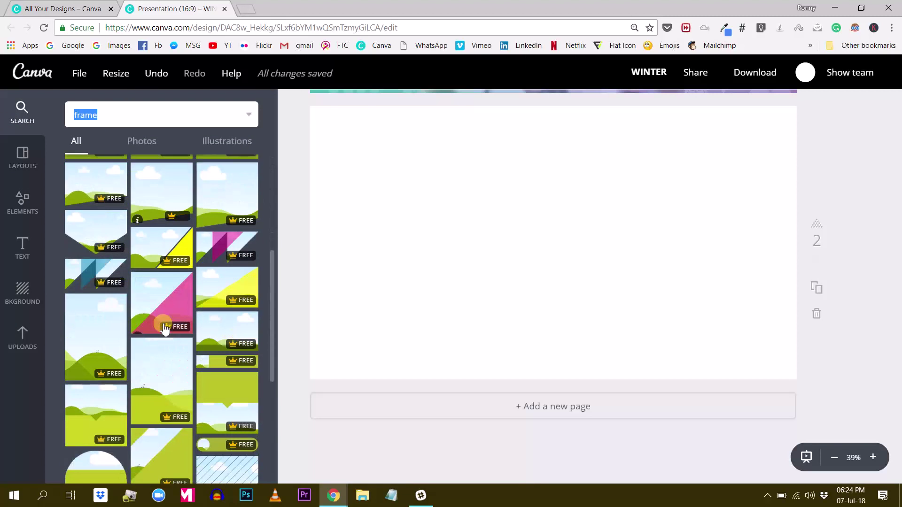
{"action": "scroll", "coordinate": [187, 251], "scroll_direction": "down", "scroll_amount": 10}
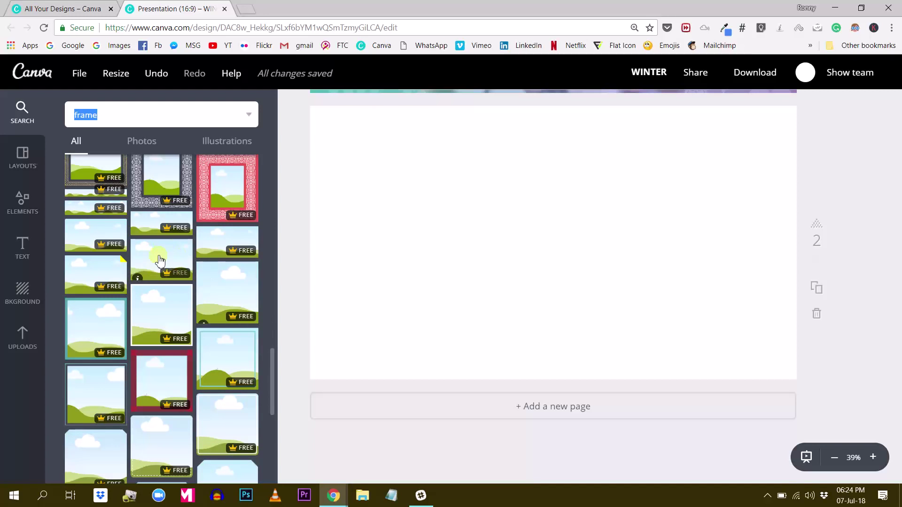
Step: Place a sky-and-green-hills landscape frame and stretch it to cover the whole slide
{"action": "left_click", "coordinate": [366, 239]}
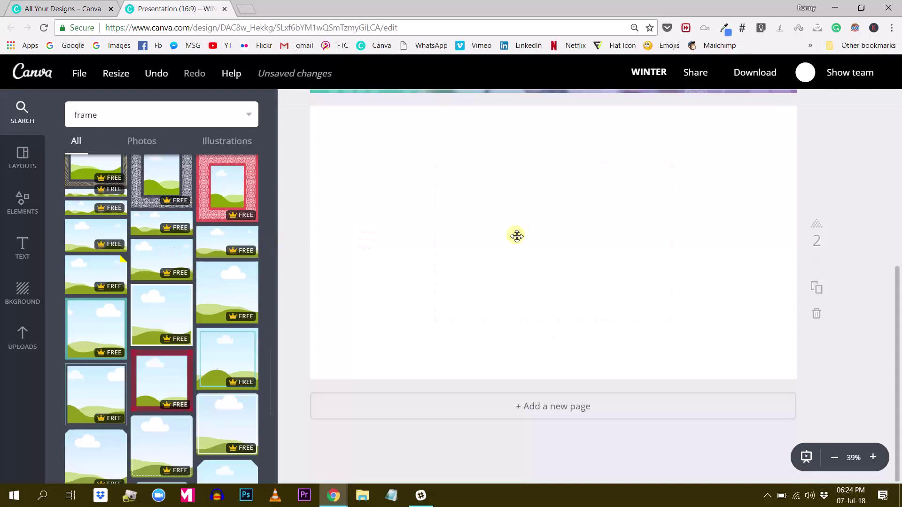
{"action": "left_click", "coordinate": [175, 256]}
{"action": "left_click_drag", "start_coordinate": [466, 219], "coordinate": [391, 228]}
{"action": "left_click_drag", "start_coordinate": [555, 324], "coordinate": [823, 457]}
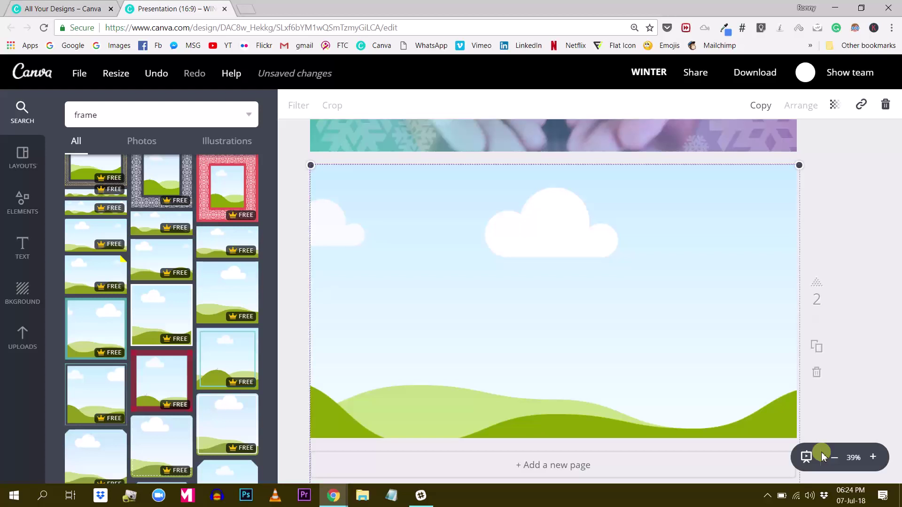
{"action": "left_click", "coordinate": [873, 188]}
{"action": "left_click", "coordinate": [24, 298]}
Step: Put the uploaded outstretched-hands photo on slide 2 and add a duplicate sitting slightly lower
{"action": "left_click", "coordinate": [24, 340]}
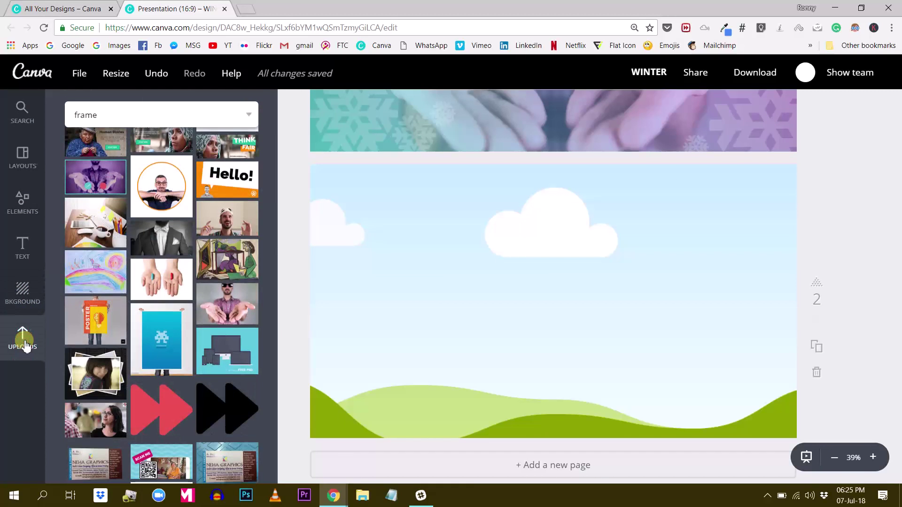
{"action": "left_click_drag", "start_coordinate": [232, 303], "coordinate": [570, 282]}
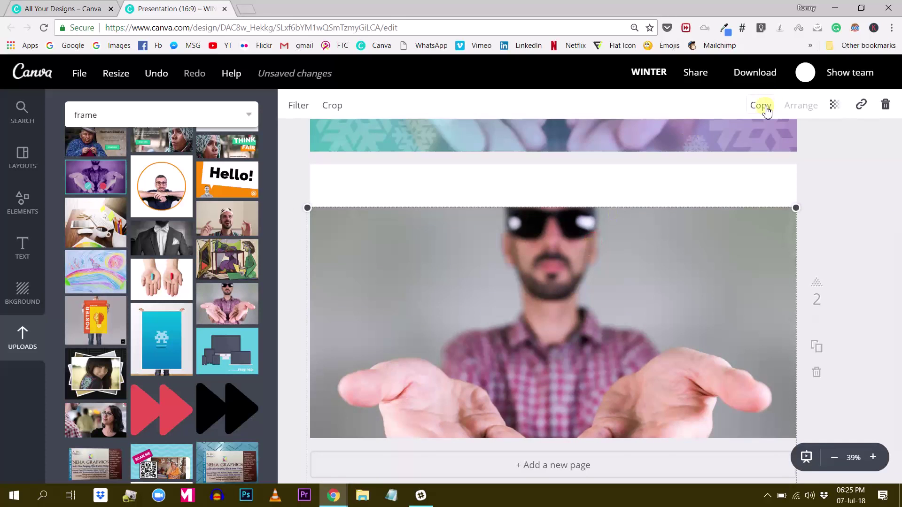
{"action": "left_click", "coordinate": [761, 104]}
{"action": "left_click_drag", "start_coordinate": [630, 300], "coordinate": [612, 203]}
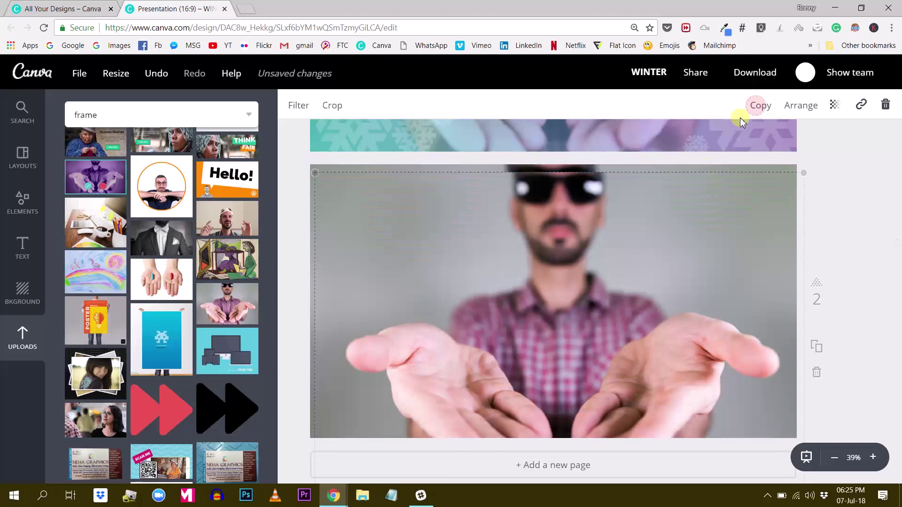
{"action": "left_click_drag", "start_coordinate": [630, 233], "coordinate": [612, 255]}
{"action": "left_click", "coordinate": [14, 303]}
Step: Drop the uploaded blue-purple gradient onto slide 2, try its transparency, and shift it down
{"action": "left_click", "coordinate": [22, 337]}
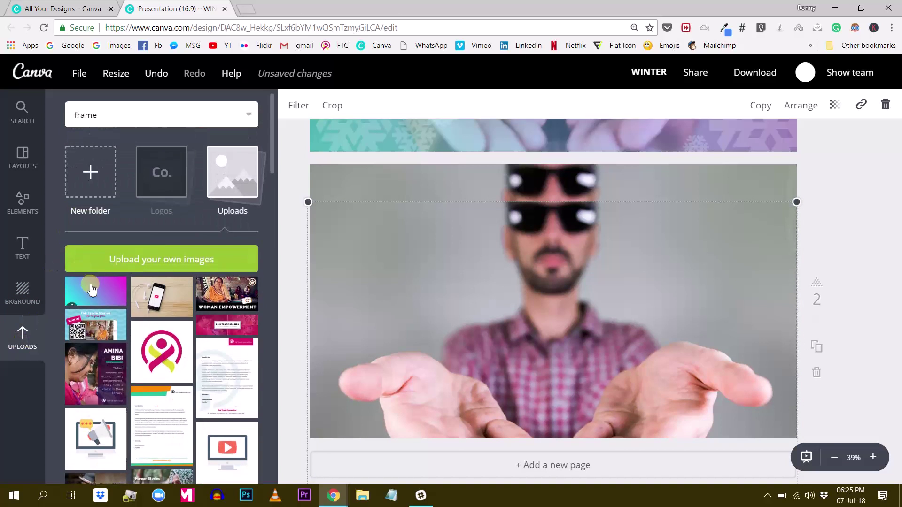
{"action": "left_click_drag", "start_coordinate": [89, 286], "coordinate": [405, 292]}
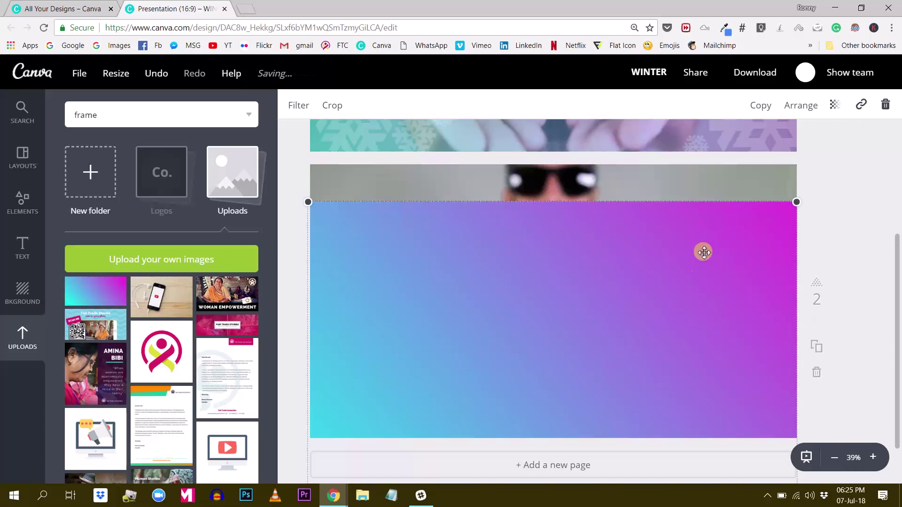
{"action": "left_click_drag", "start_coordinate": [674, 268], "coordinate": [672, 230]}
{"action": "left_click", "coordinate": [836, 112]}
{"action": "left_click_drag", "start_coordinate": [814, 143], "coordinate": [839, 148]}
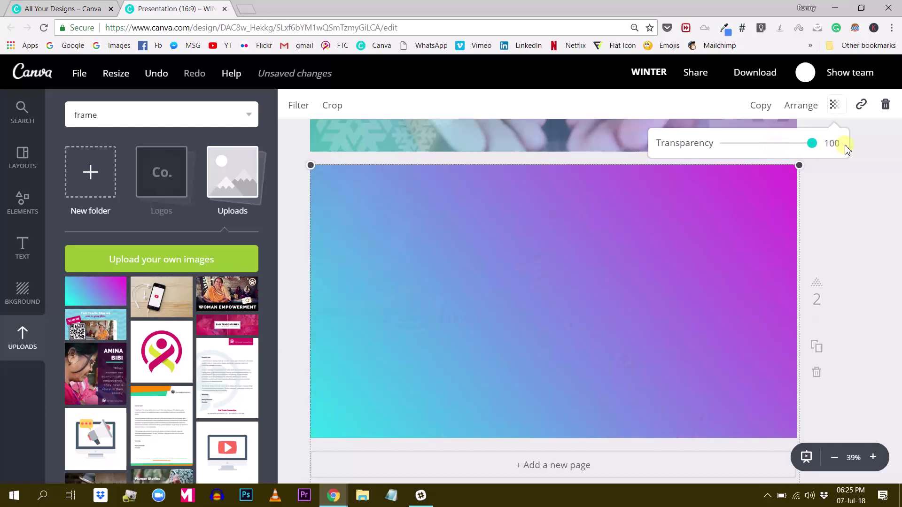
{"action": "left_click_drag", "start_coordinate": [646, 226], "coordinate": [642, 293]}
{"action": "left_click", "coordinate": [646, 196]}
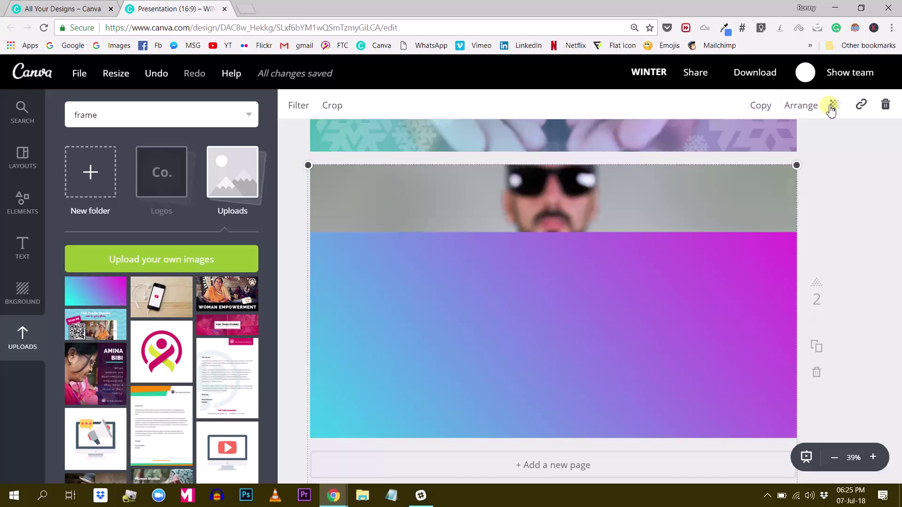
Step: Bring the hands photo in front of the gradient and fade it to 40 transparency
{"action": "left_click", "coordinate": [803, 106]}
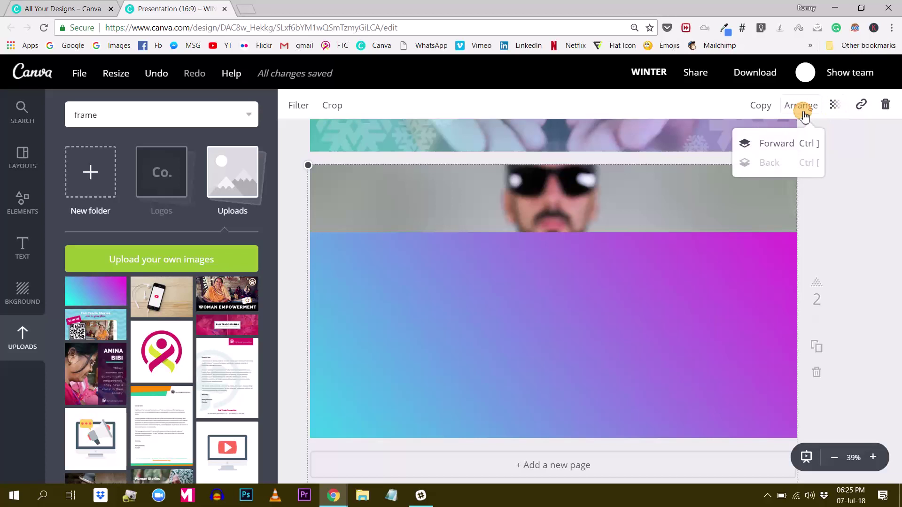
{"action": "left_click", "coordinate": [769, 150]}
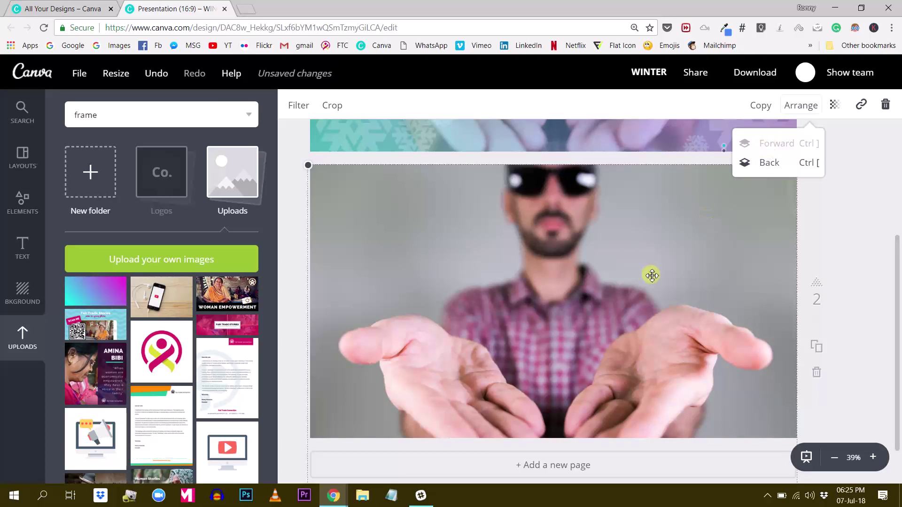
{"action": "left_click", "coordinate": [726, 183]}
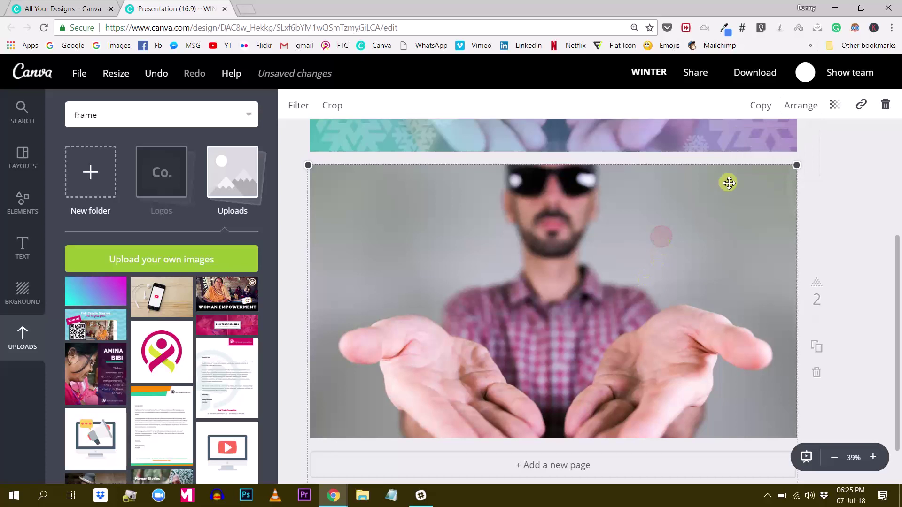
{"action": "left_click", "coordinate": [836, 109]}
{"action": "left_click_drag", "start_coordinate": [815, 143], "coordinate": [761, 149]}
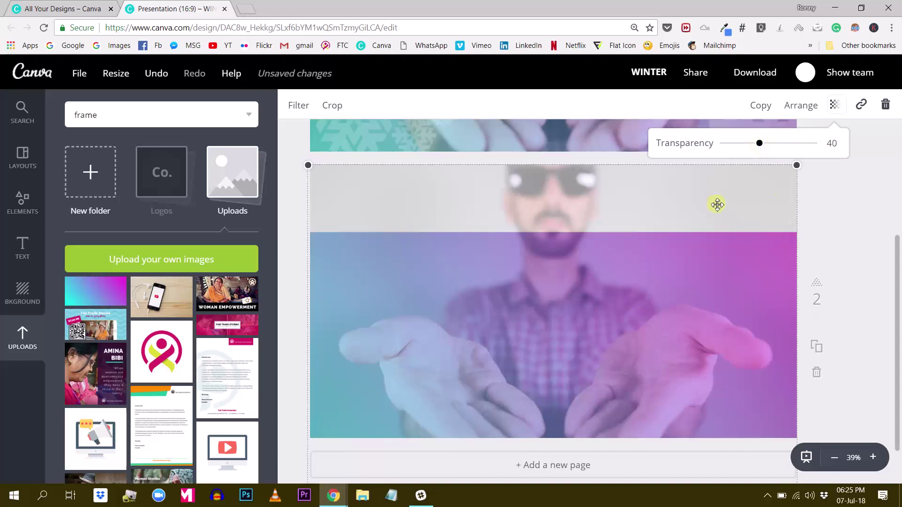
{"action": "left_click", "coordinate": [860, 207]}
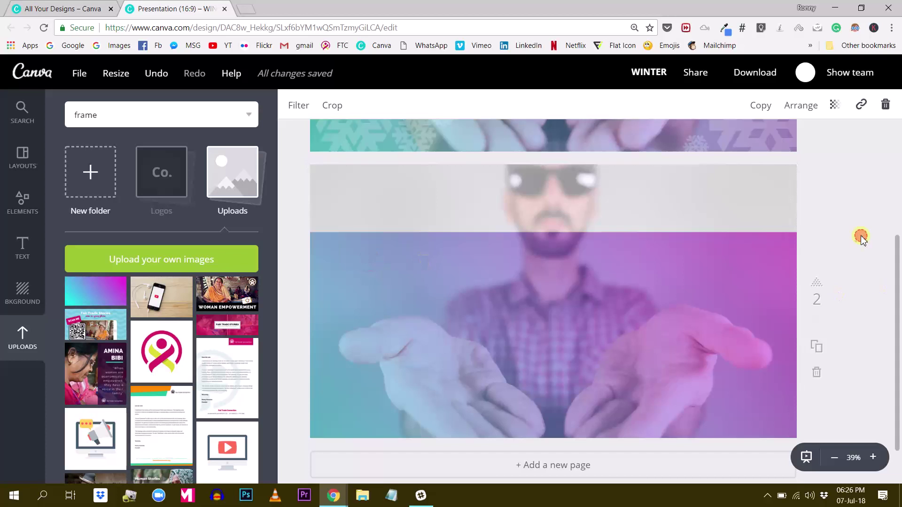
{"action": "mouse_move", "coordinate": [612, 320]}
{"action": "left_mouse_down"}
{"action": "mouse_move", "coordinate": [616, 286]}
{"action": "mouse_move", "coordinate": [616, 332]}
{"action": "mouse_move", "coordinate": [615, 318]}
{"action": "left_mouse_up"}
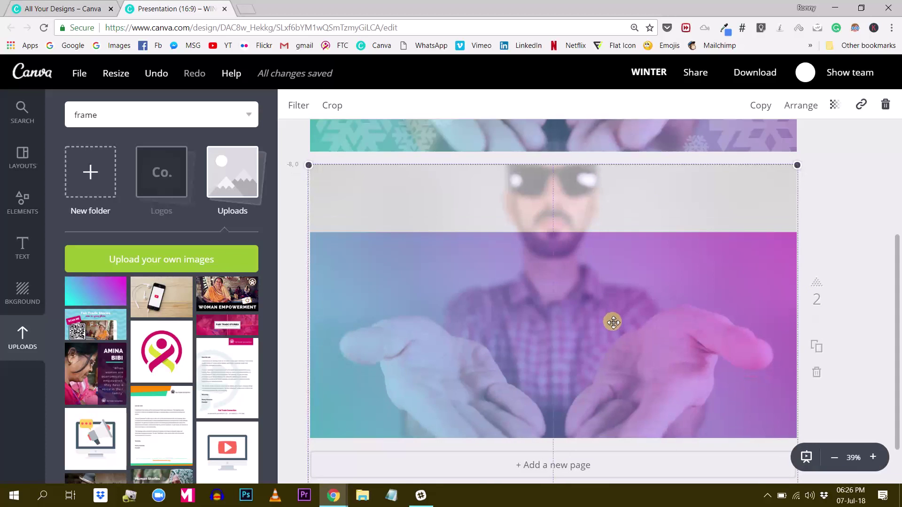
Step: Stretch the gradient up to fill the whole page and layer it behind the photo
{"action": "left_click", "coordinate": [801, 106]}
{"action": "left_click", "coordinate": [781, 176]}
{"action": "left_click_drag", "start_coordinate": [589, 328], "coordinate": [588, 261]}
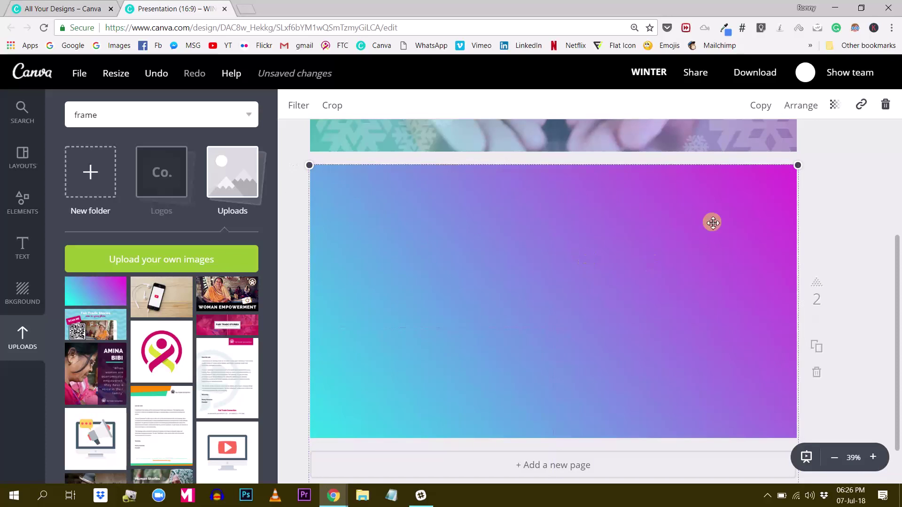
{"action": "left_click", "coordinate": [797, 108]}
{"action": "left_click", "coordinate": [770, 163]}
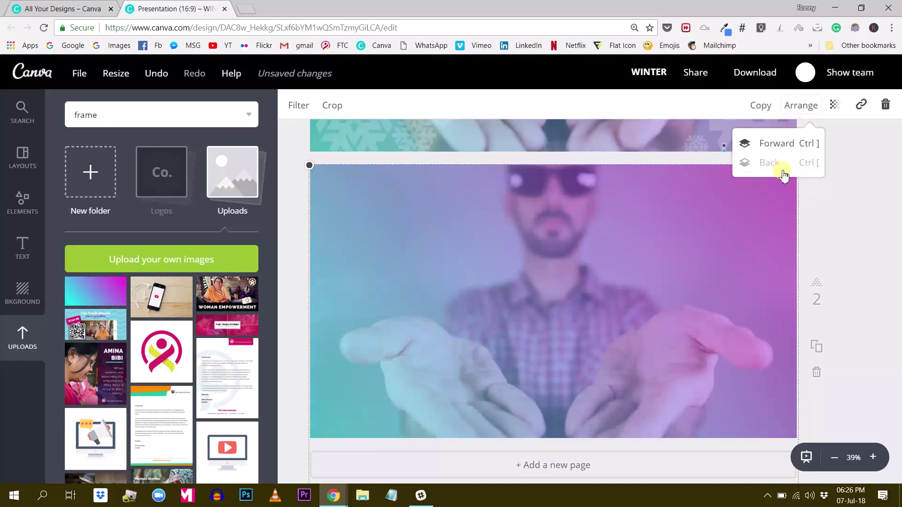
{"action": "left_click", "coordinate": [859, 223]}
{"action": "scroll", "coordinate": [628, 298], "scroll_direction": "up", "scroll_amount": 3}
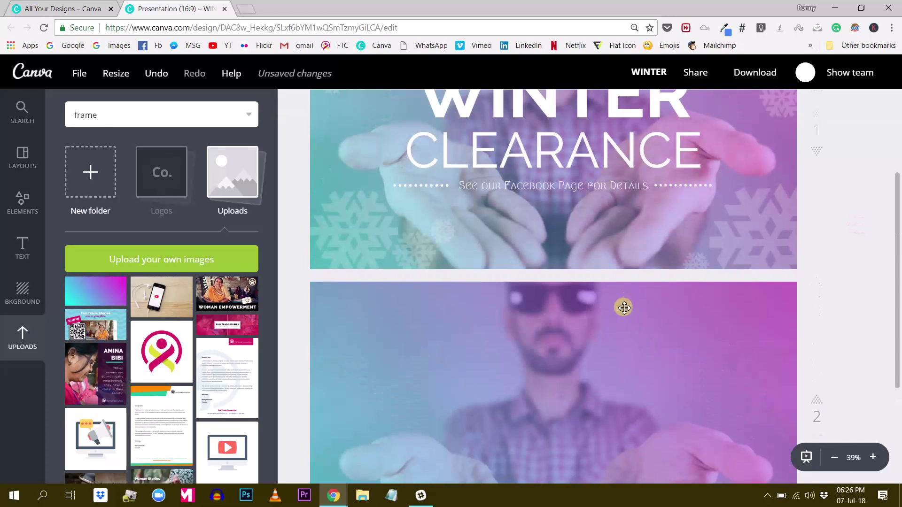
{"action": "scroll", "coordinate": [602, 314], "scroll_direction": "down", "scroll_amount": 3}
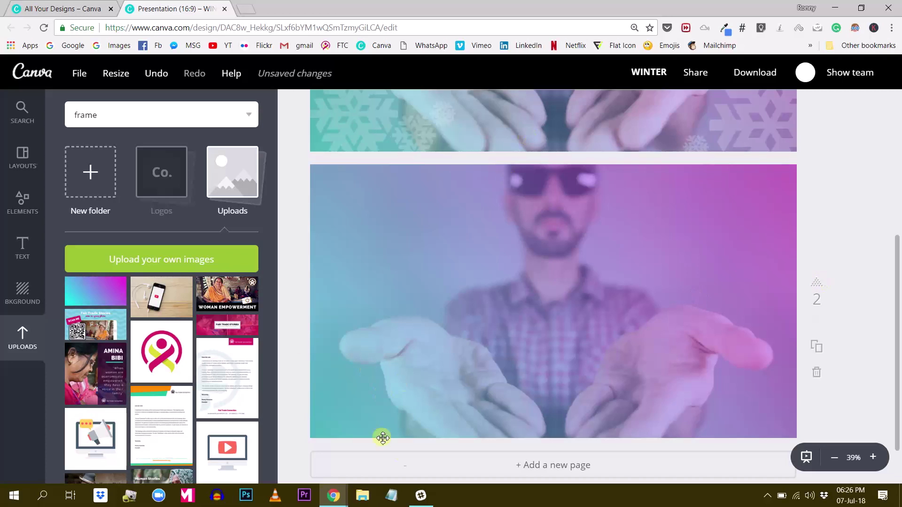
{"action": "scroll", "coordinate": [419, 444], "scroll_direction": "down", "scroll_amount": 1}
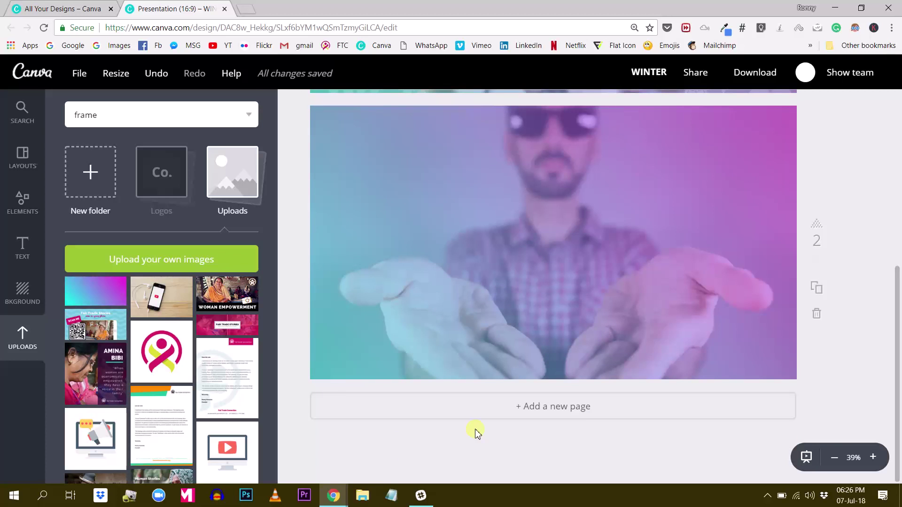